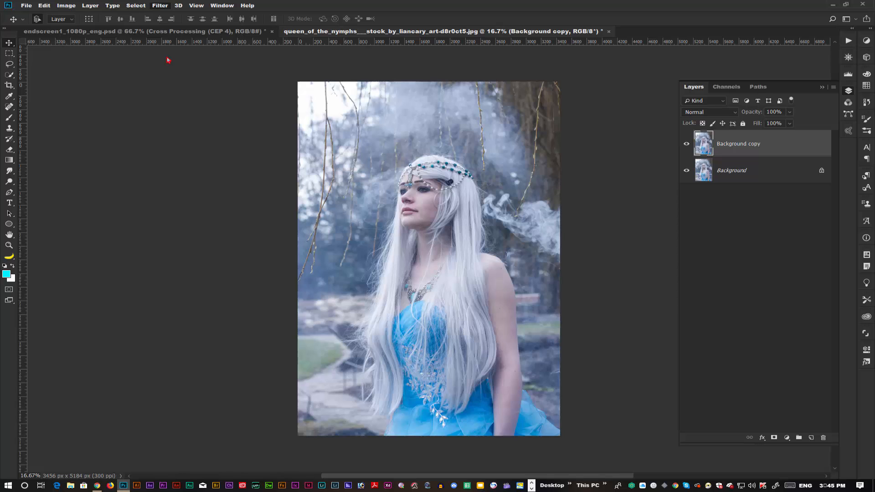
In the Camera Raw Filter, set exposure +0.65, contrast -10, highlights +15, whites -14, blacks -7, clarity -9, dehaze +16, vibrance -9 and saturation +34.
key("ctrl+shift+a")
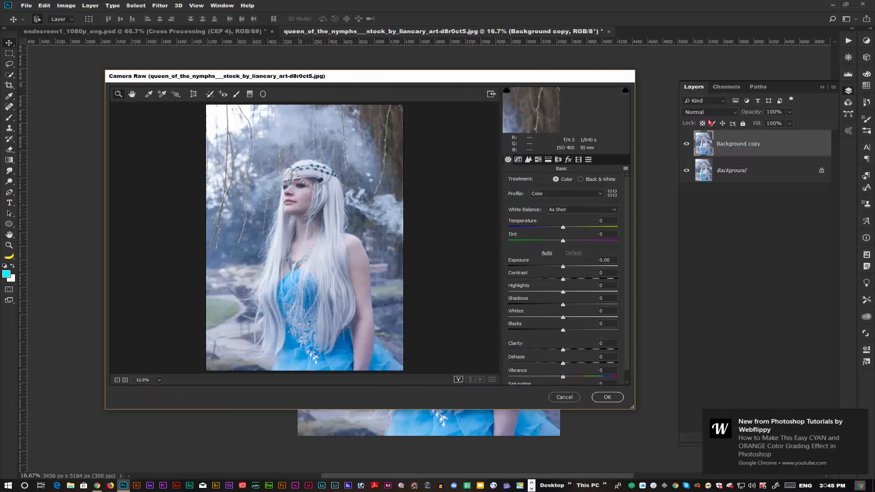
left_click_drag(562, 268, 556, 380)
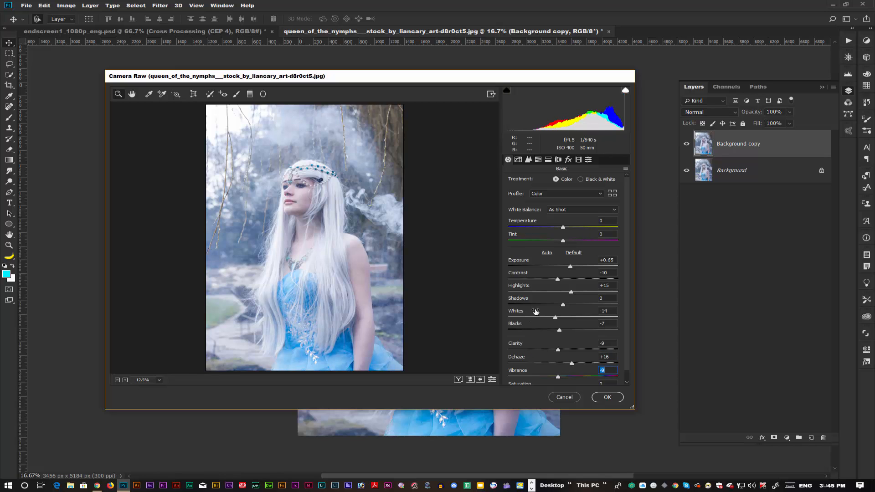
scroll(536, 311, "down", 1)
left_click_drag(562, 378, 583, 382)
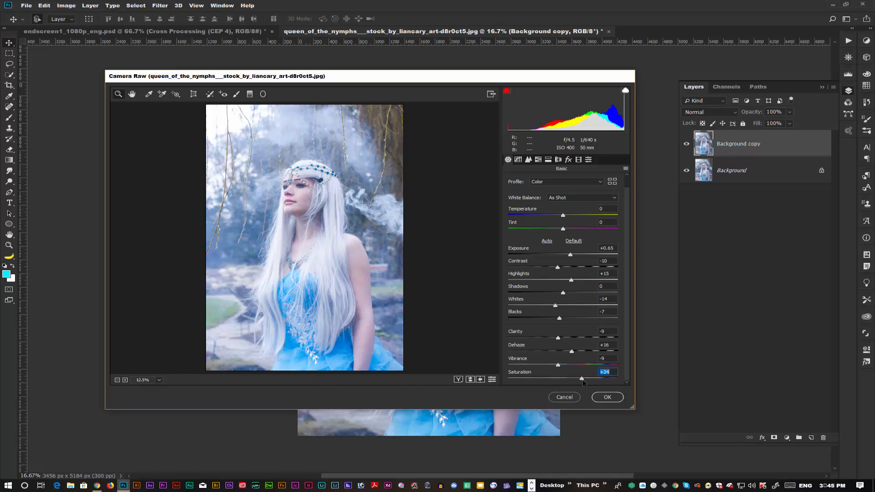
In the HSL adjustments, adjust the blues' luminance, raise their saturation to +16 and set their hue to -18.
left_click(538, 160)
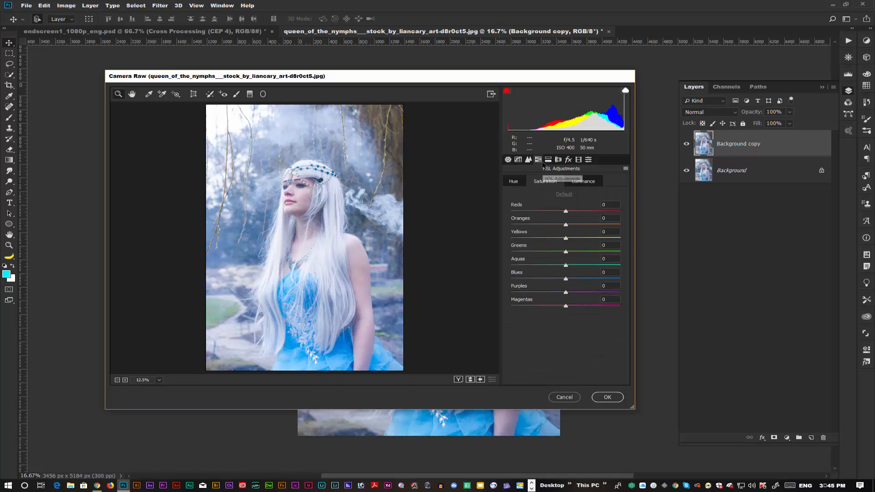
left_click(578, 183)
mouse_move(564, 280)
left_mouse_down()
mouse_move(556, 280)
mouse_move(576, 280)
mouse_move(556, 280)
left_mouse_up()
left_click(545, 181)
left_click(514, 181)
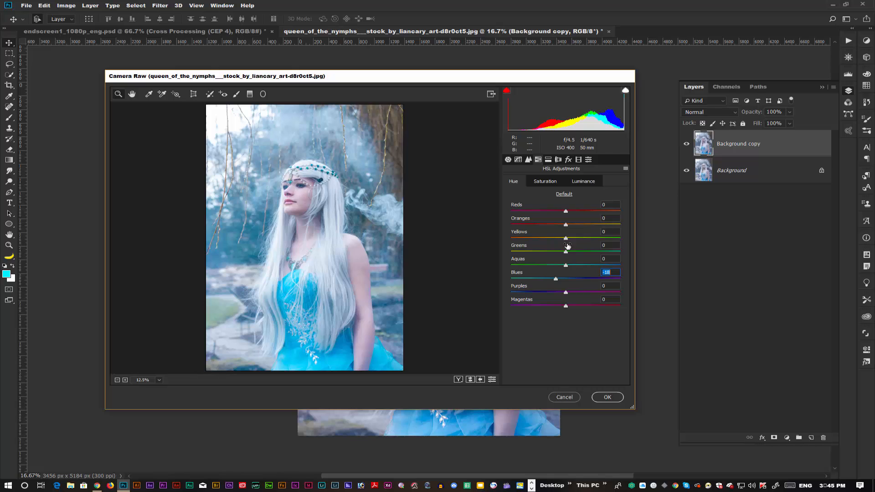
Set the HSL saturation of the reds to +1 and the blues to +42, and apply the Camera Raw filter.
left_click_drag(563, 211, 552, 213)
left_click(549, 182)
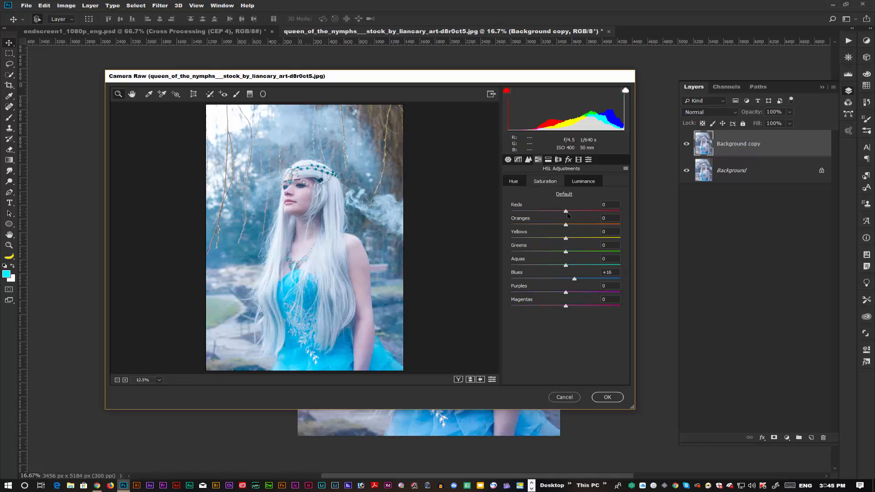
left_click_drag(568, 214, 570, 213)
left_click_drag(575, 279, 591, 281)
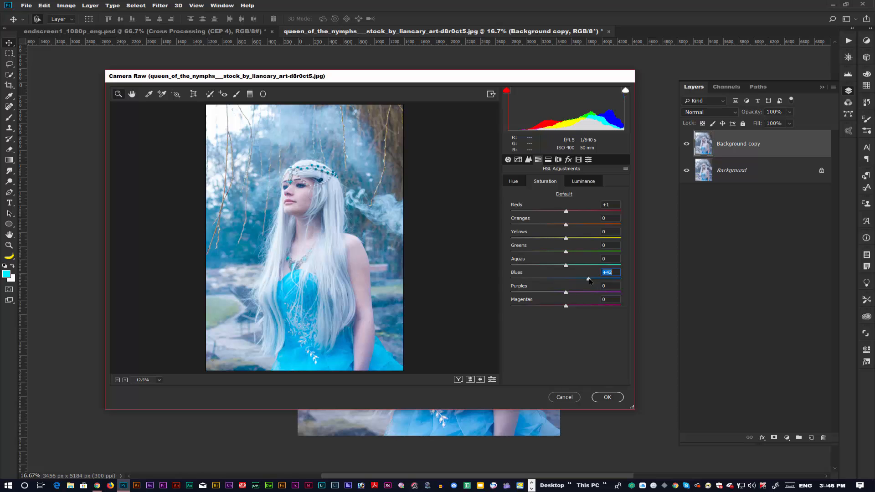
left_click(608, 397)
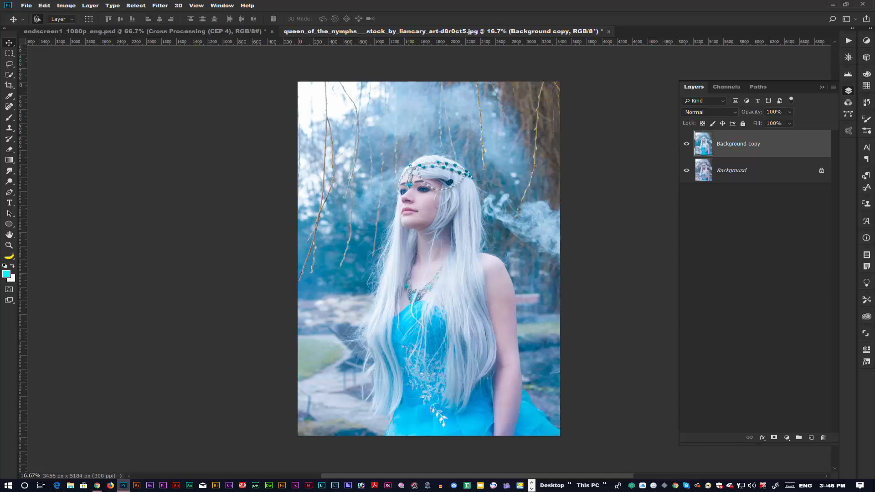
Add a Selective Color adjustment layer and set its Cyans to cyan -22, magenta +17 and black about +11.
left_click(787, 438)
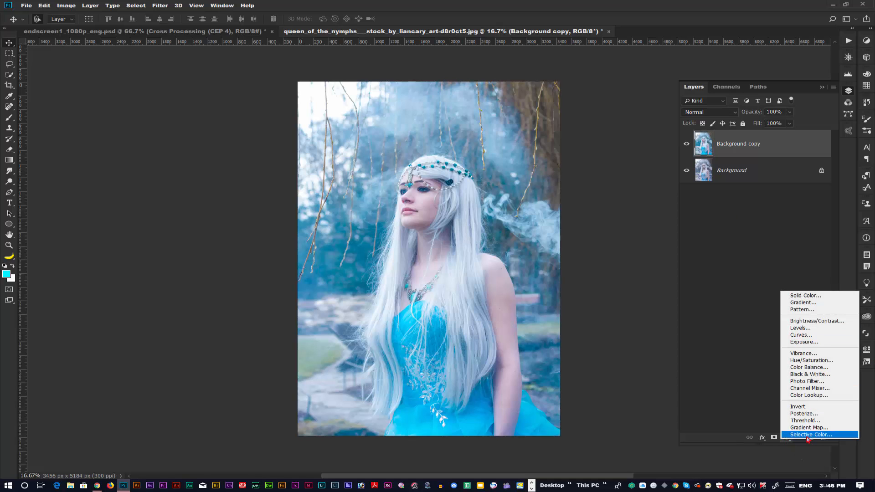
left_click(808, 436)
left_click(755, 320)
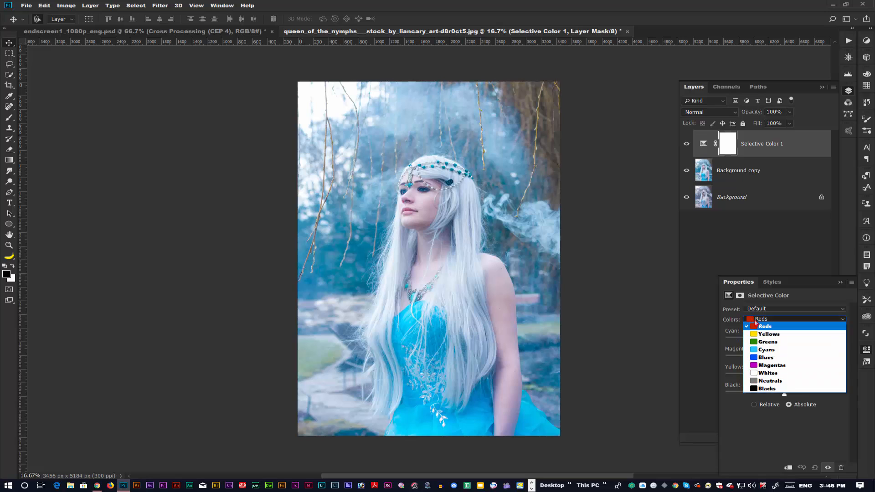
left_click(764, 350)
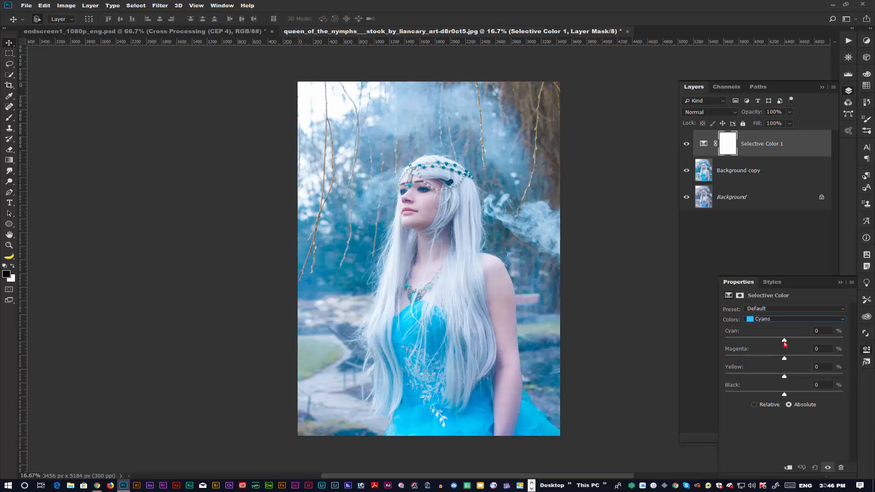
left_click_drag(784, 341, 765, 341)
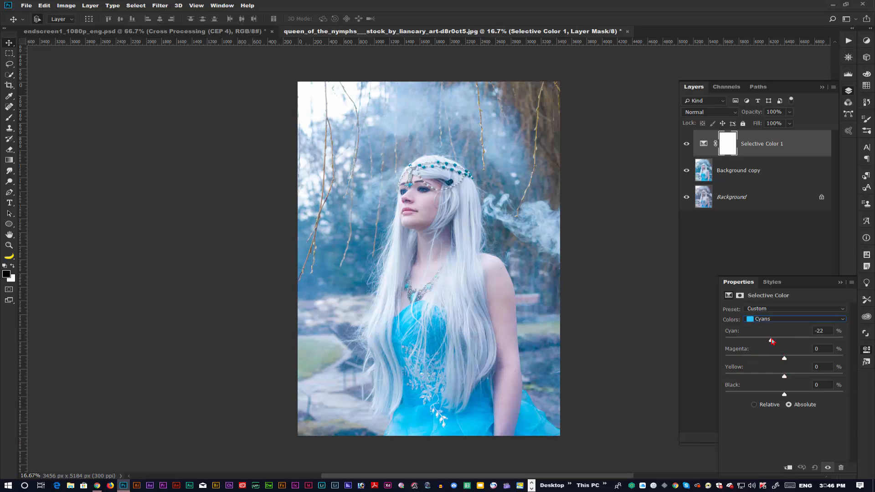
left_click_drag(785, 360, 791, 394)
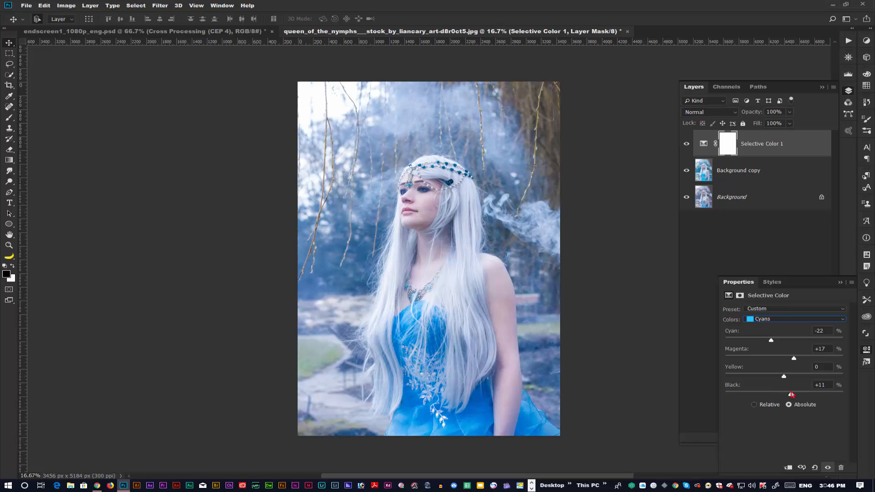
Set the Selective Color Yellows to cyan -21, magenta +9, yellow -16 and black +3.
left_click(773, 319)
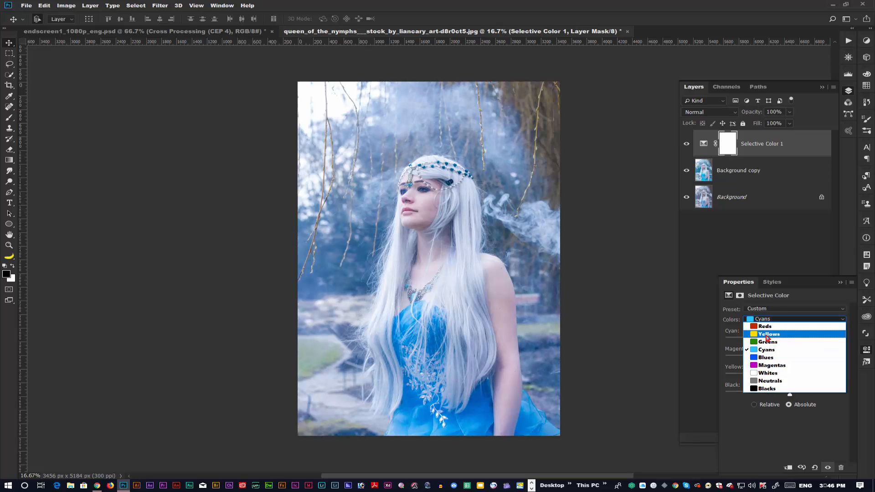
left_click(753, 334)
left_click_drag(770, 345, 787, 345)
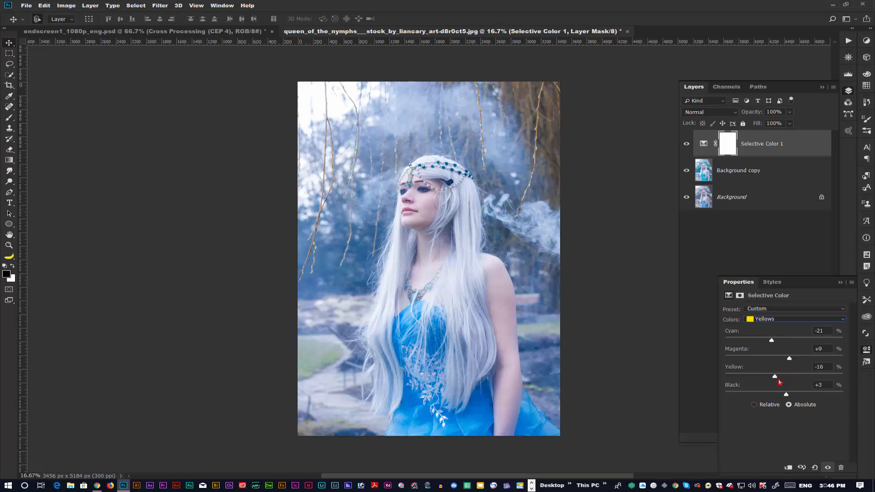
Lower magenta in the Selective Color Neutrals to about -5 and close the adjustment's properties.
left_click(758, 320)
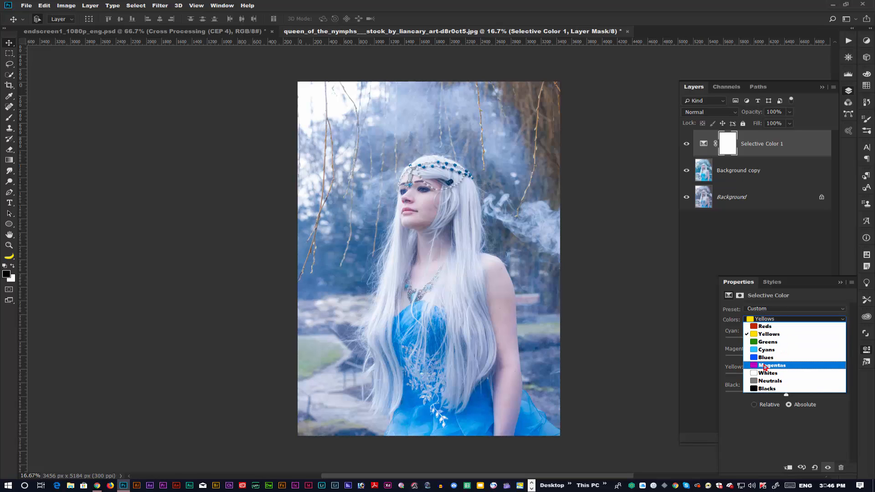
left_click(769, 382)
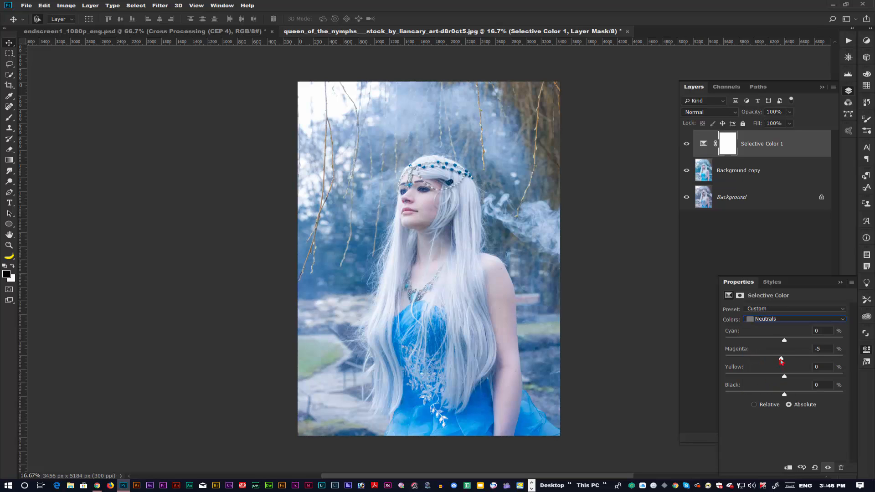
left_click_drag(786, 361, 783, 360)
left_click(841, 283)
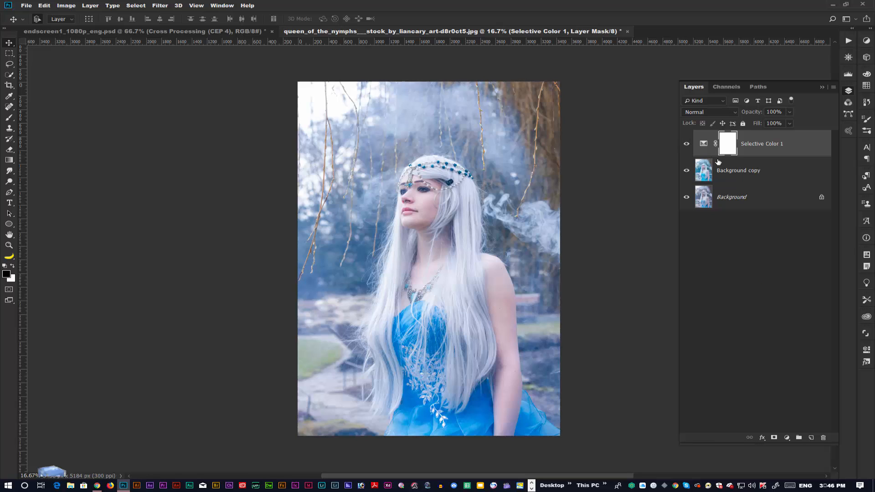
Stamp all visible layers into a new layer and place the image S.R (16) from the "coler" folder as embedded.
key("ctrl+alt+shift+e")
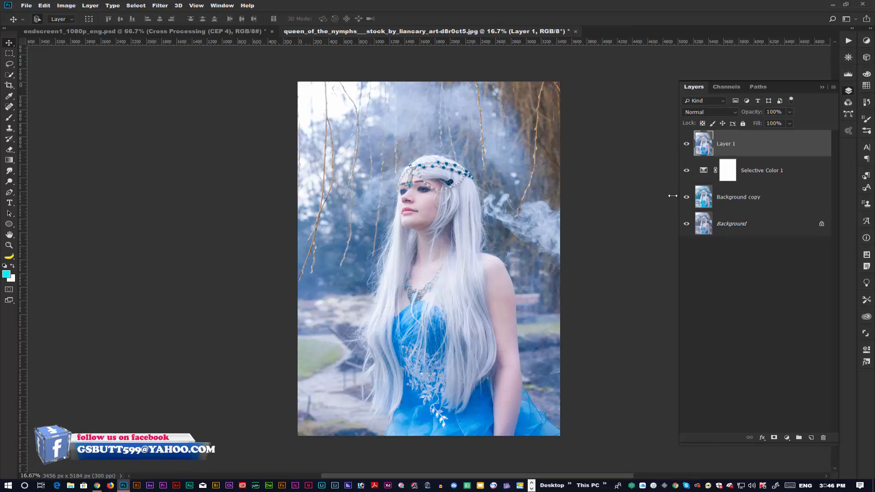
left_click(26, 5)
left_click(66, 161)
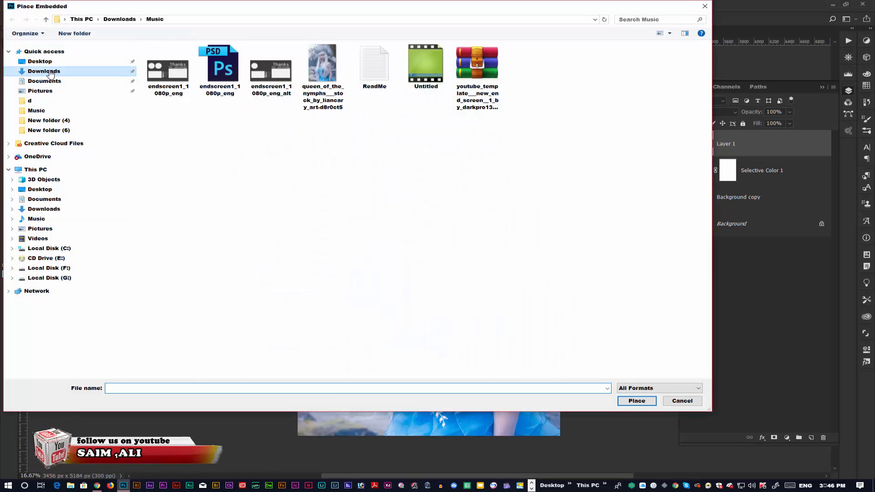
double_click(370, 123)
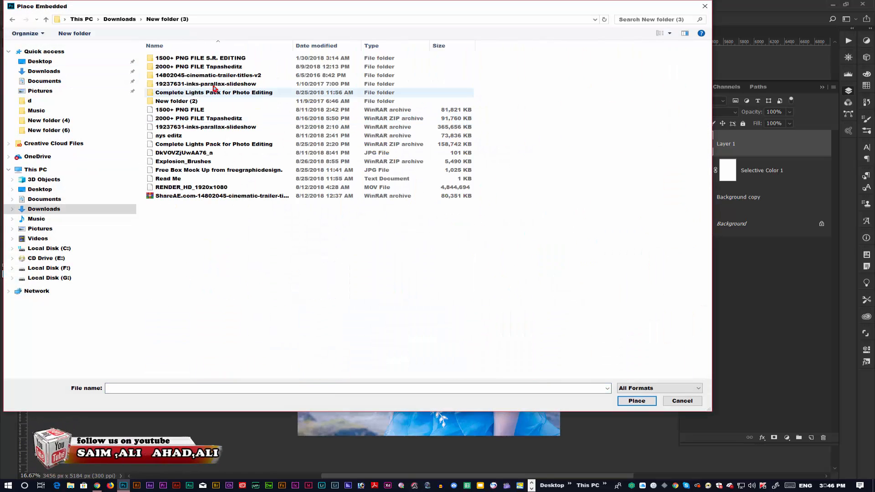
double_click(196, 58)
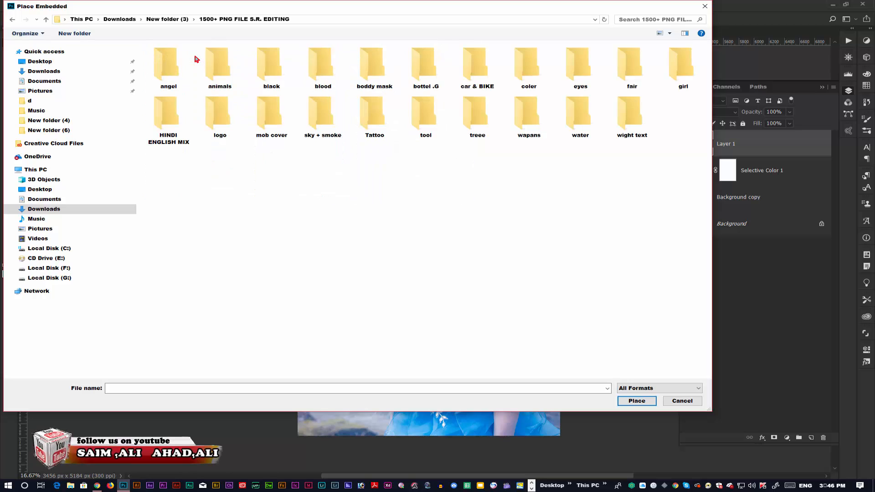
left_click(527, 77)
double_click(527, 77)
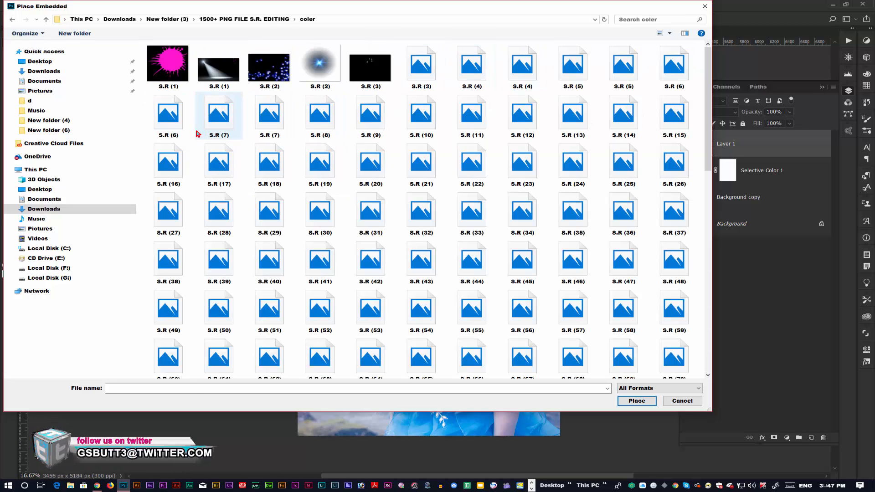
left_click(168, 161)
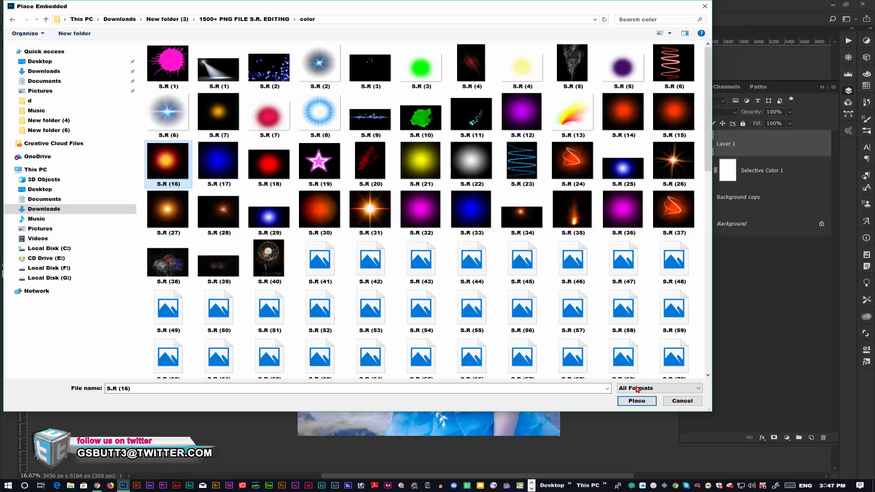
left_click(637, 401)
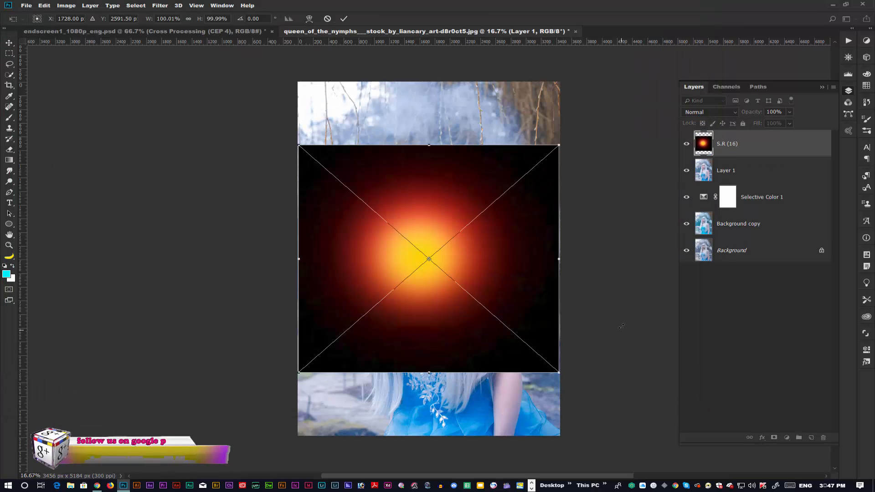
Set the placed orange glow to Screen blending and move it to the bright upper-left area in front of the woman's face.
left_click(711, 112)
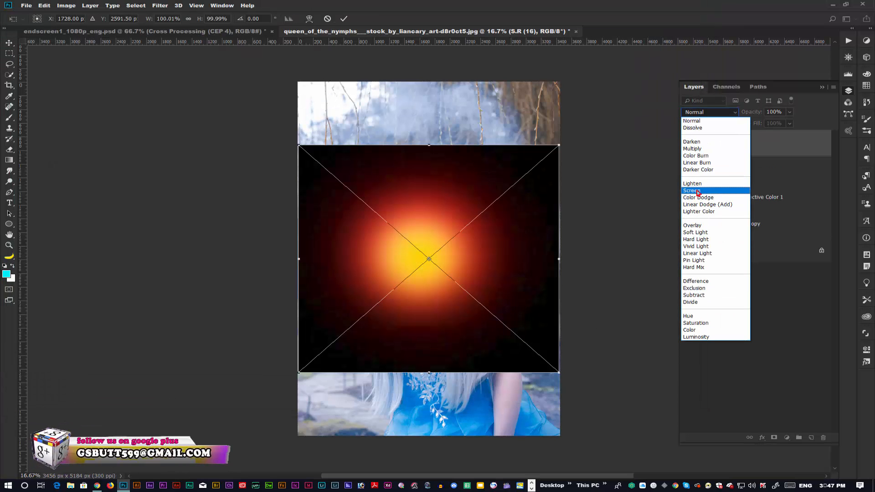
left_click(712, 194)
left_click_drag(456, 278, 365, 197)
key("Return")
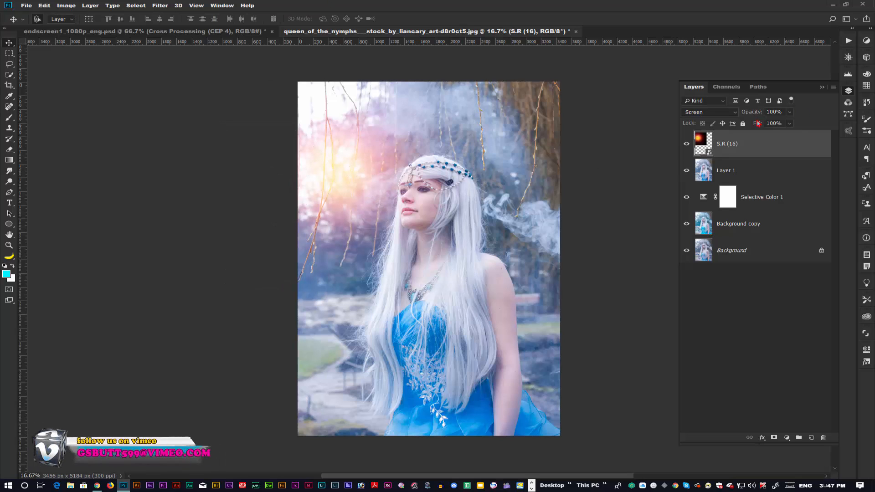
Transform the orange glow layer to scale it down to about 97%.
key("ctrl+t")
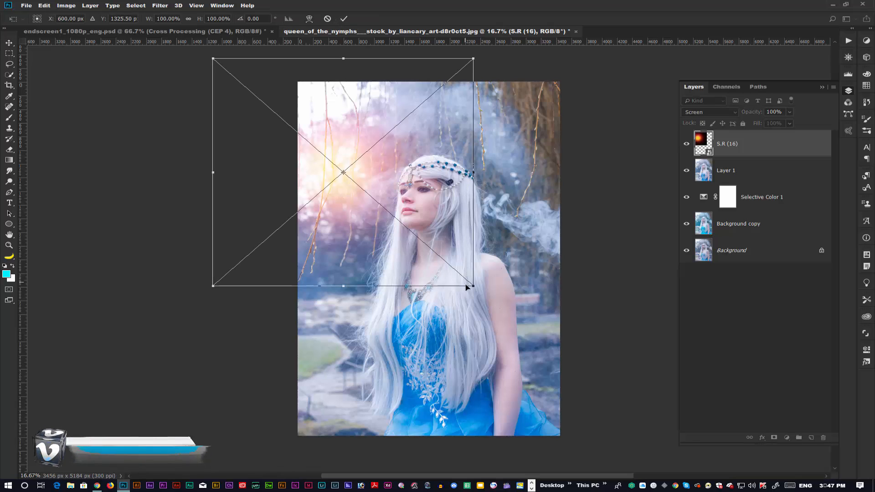
left_click_drag(472, 286, 464, 279)
key("Return")
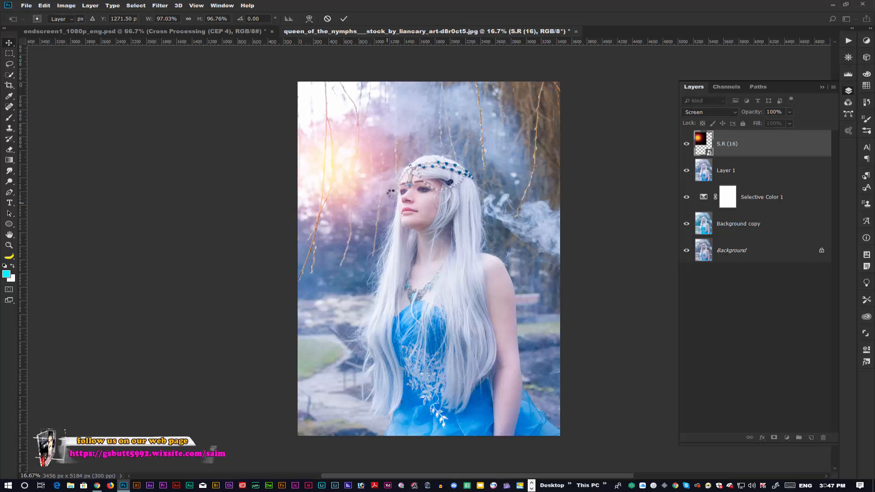
Duplicate the orange glow onto the smoke behind the woman's hair and scale the copy to about 71%.
left_click_drag(381, 179, 557, 235)
key("ctrl+j")
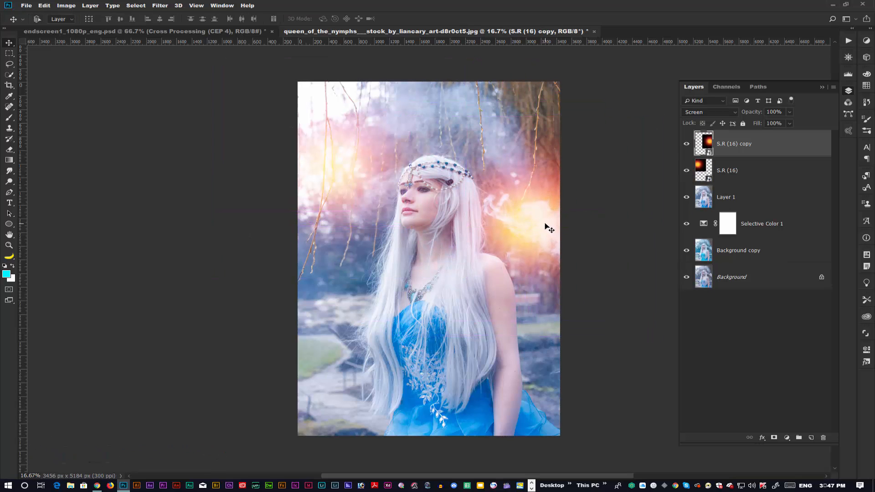
key("ctrl+t")
left_click_drag(414, 128, 522, 215)
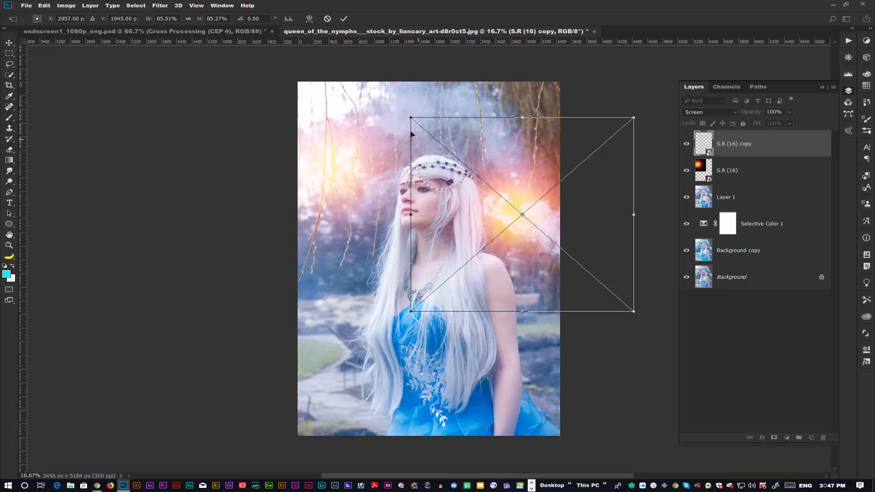
left_click_drag(411, 117, 425, 135)
key("Return")
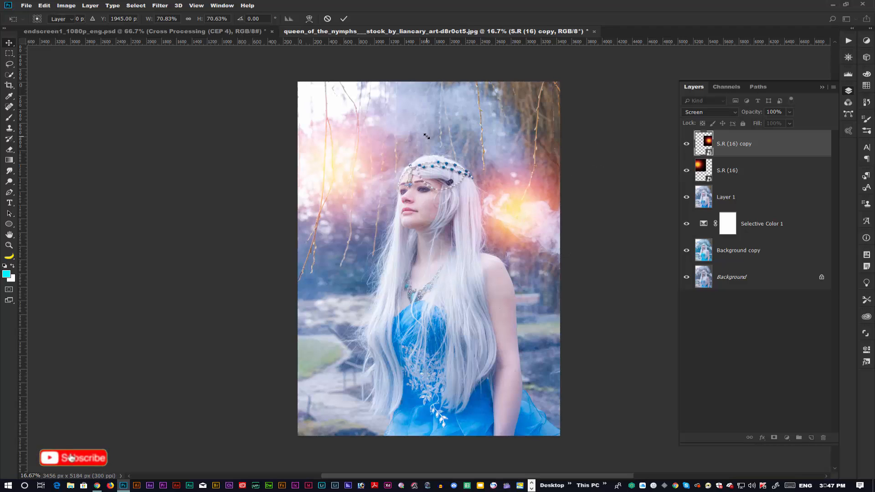
Set the opacity of the duplicated glow layer to 91%.
key("9")
key("1")
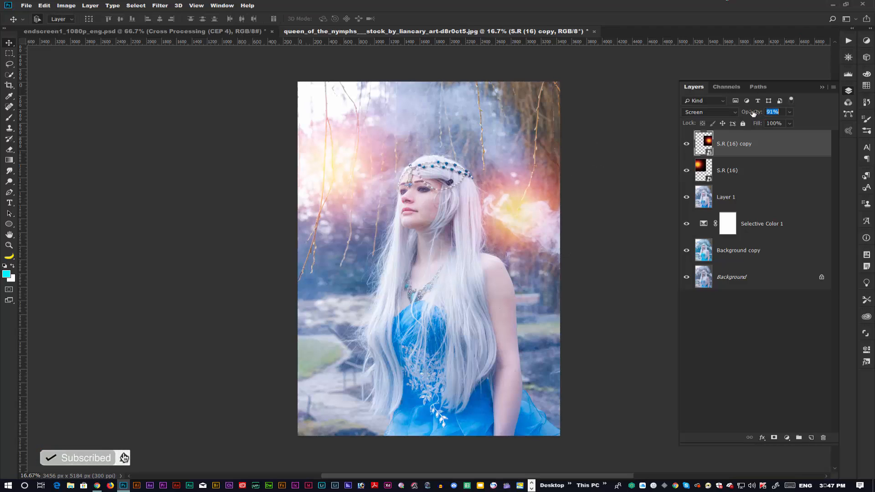
key("Return")
Place the purple glow image S.R (60) as an embedded layer in the portrait.
left_click(26, 5)
left_click(55, 161)
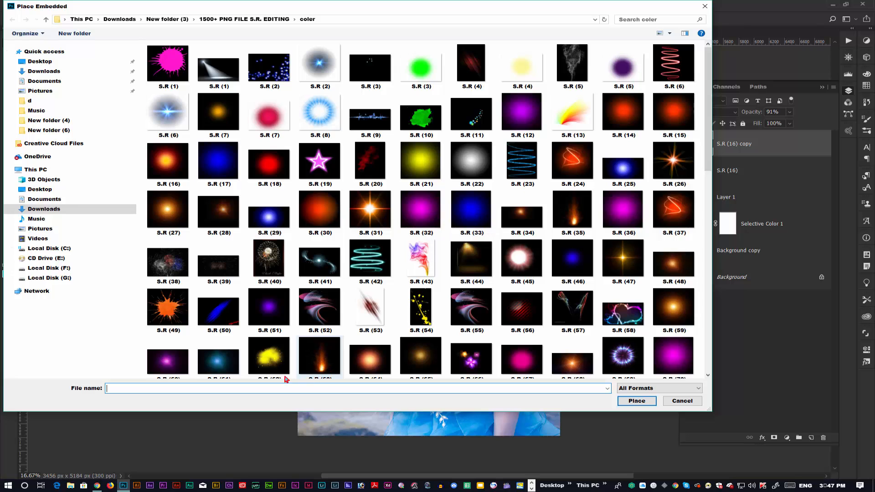
left_click(168, 364)
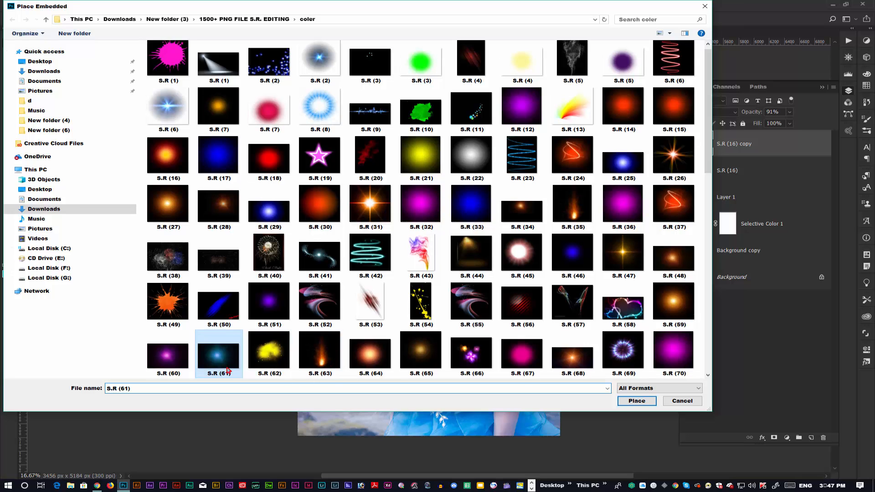
left_click(639, 404)
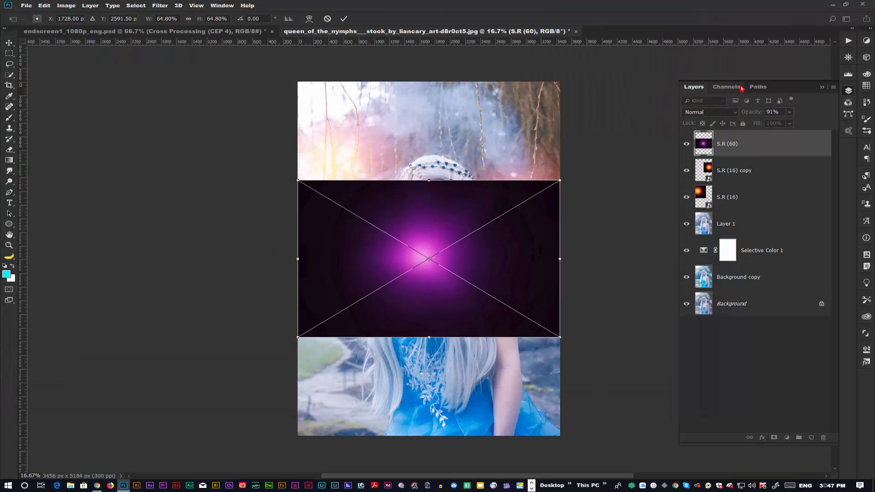
Set the placed purple glow to Screen blending and move it onto the smoke behind the woman's shoulder.
left_click(715, 113)
left_click(702, 191)
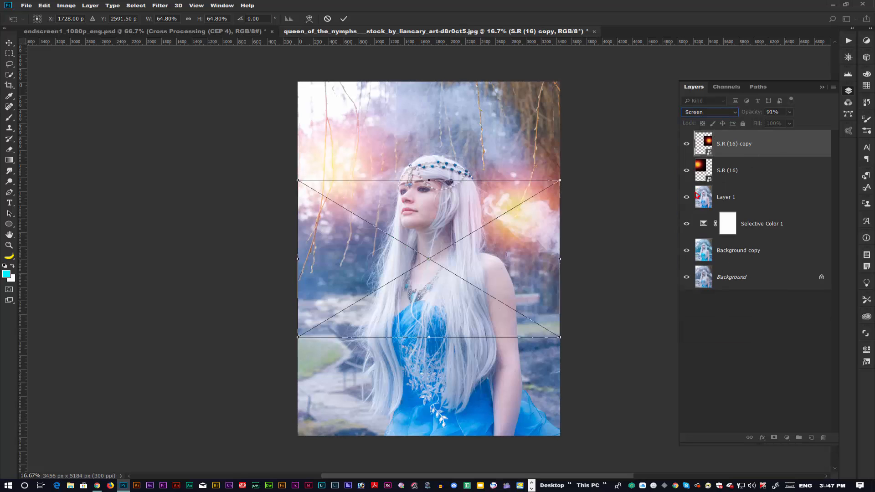
left_click_drag(463, 264, 538, 251)
key("Return")
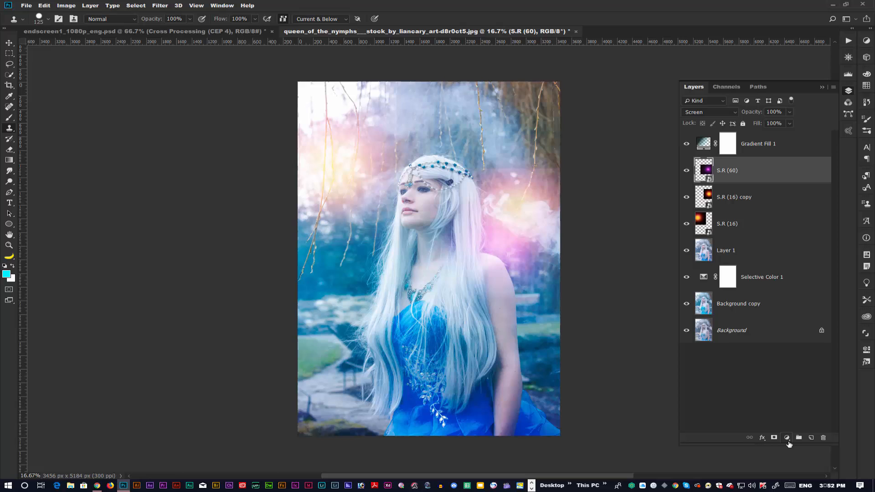
Add a Levels adjustment clipped to the purple glow layer and set its black input level to 50.
left_click(787, 438)
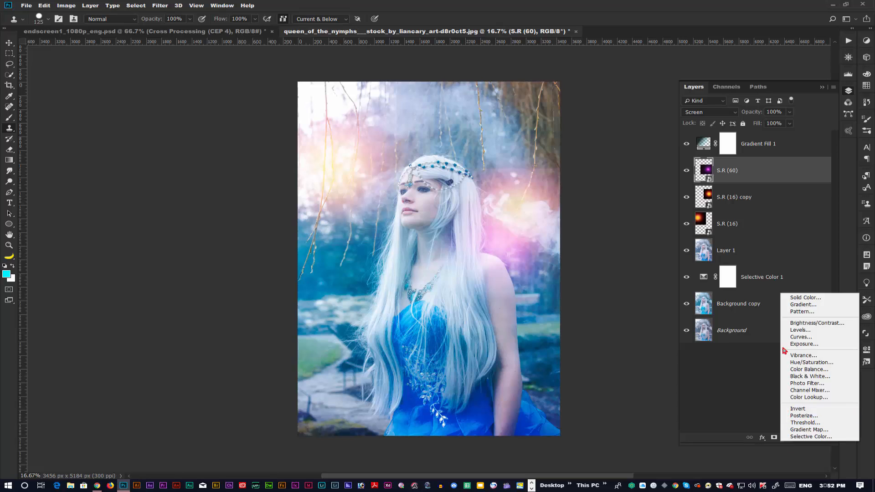
left_click(805, 334)
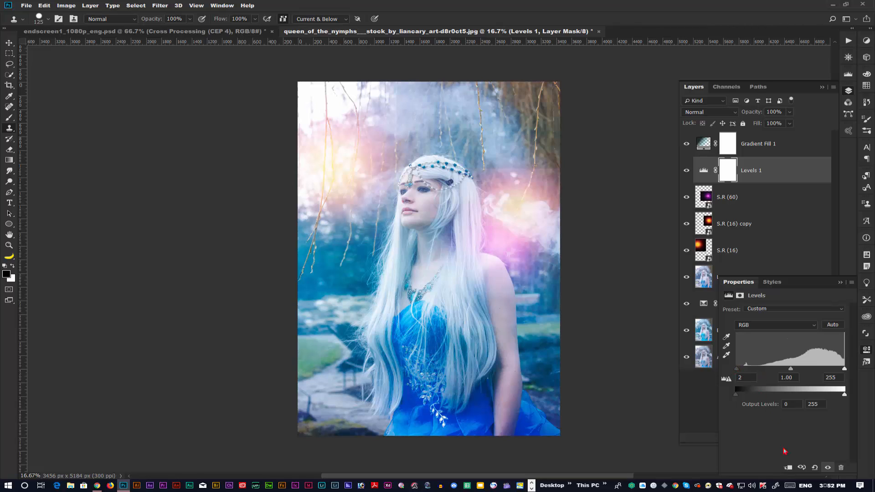
left_click(789, 470)
left_click_drag(740, 372, 758, 372)
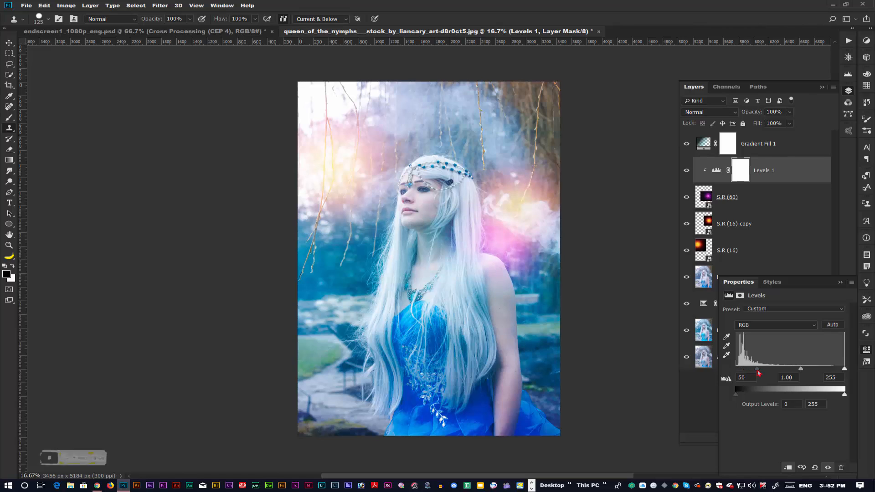
left_click(840, 283)
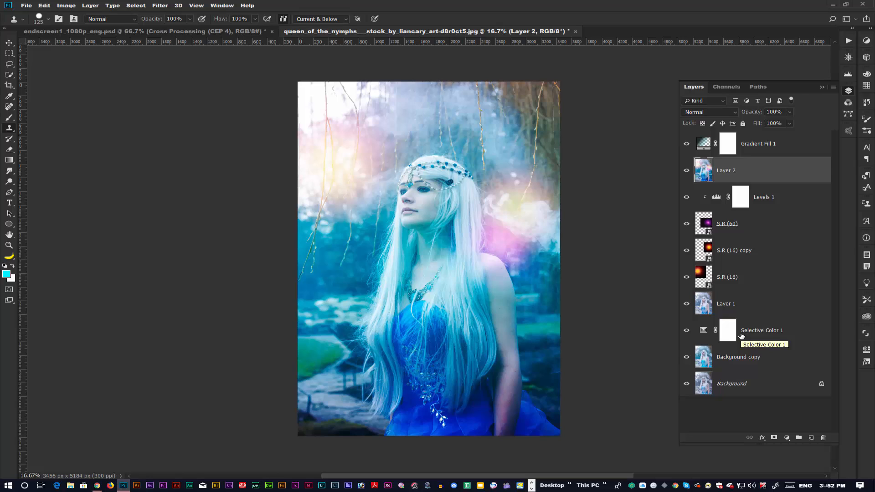
Open the existing gradient fill's settings and try clipping the fill to the merged layer beneath it.
double_click(705, 145)
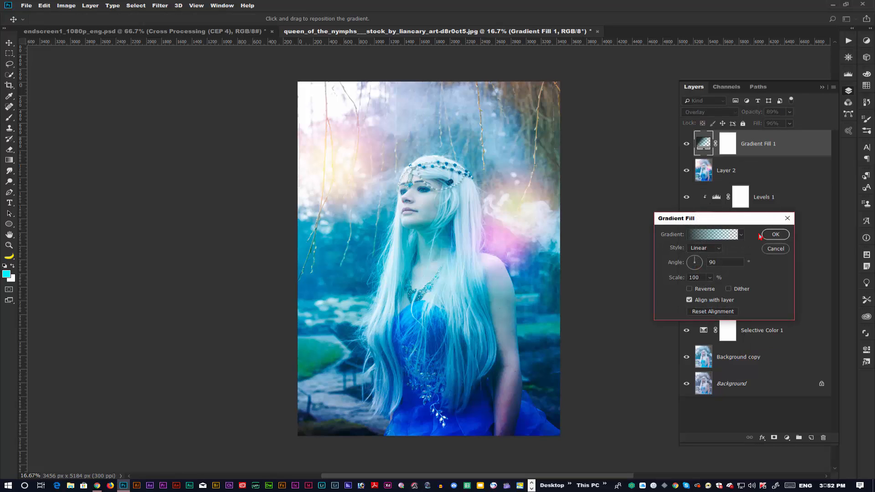
key("alt")
left_click(775, 234)
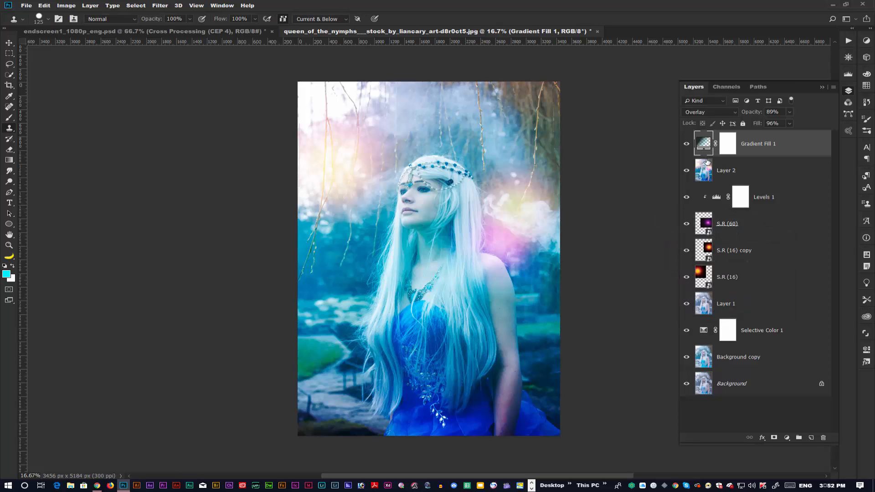
left_click(704, 154, "alt")
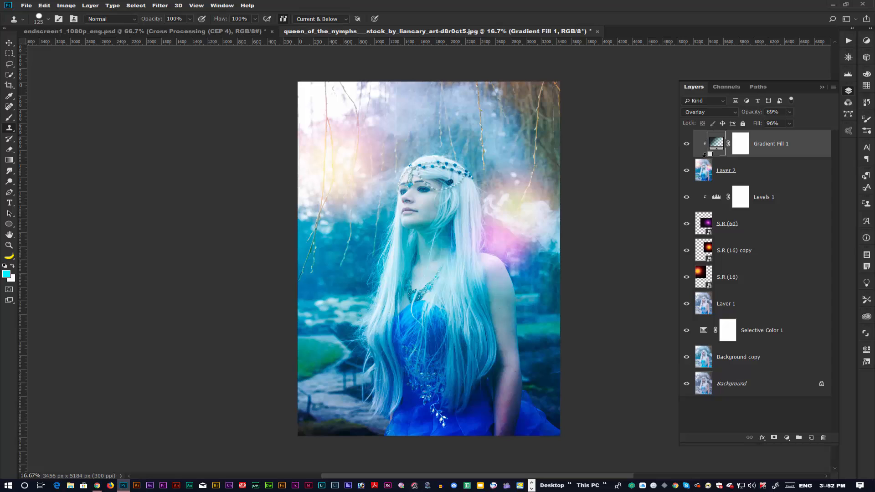
left_click(704, 155, "alt")
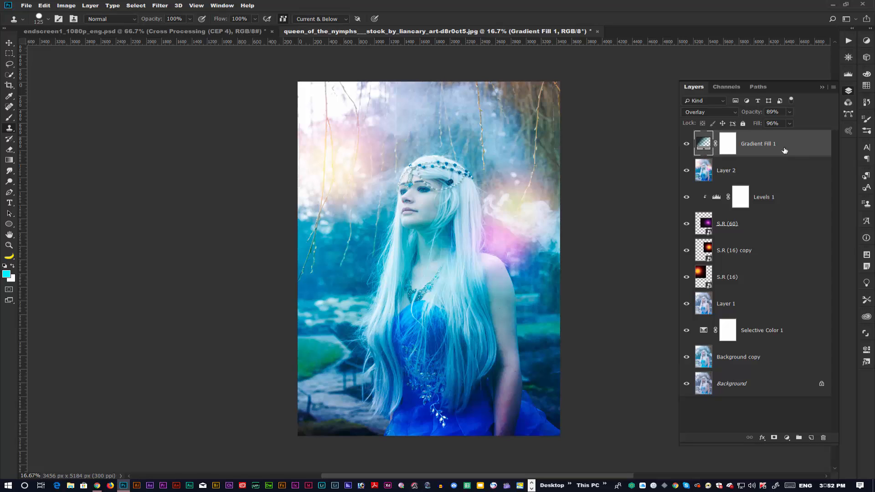
Delete the existing gradient fill layer and add a new linear gradient fill running from black (000000) to transparent.
left_click(687, 145)
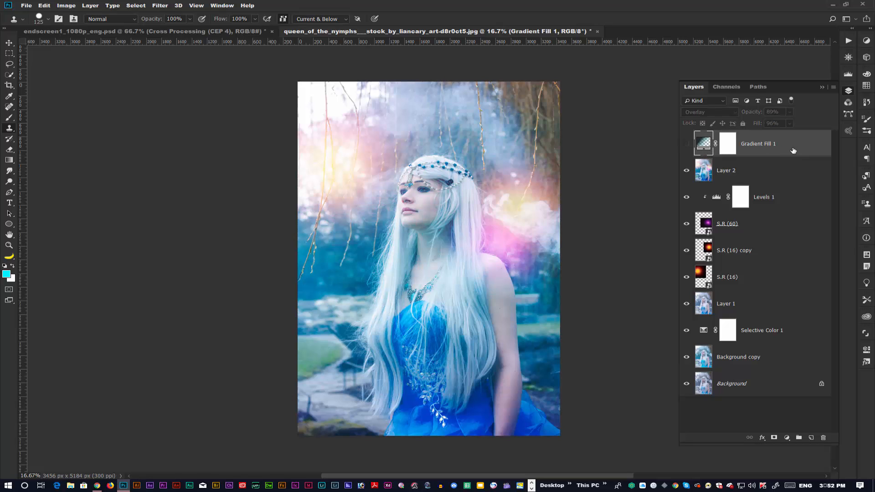
left_click_drag(794, 151, 823, 438)
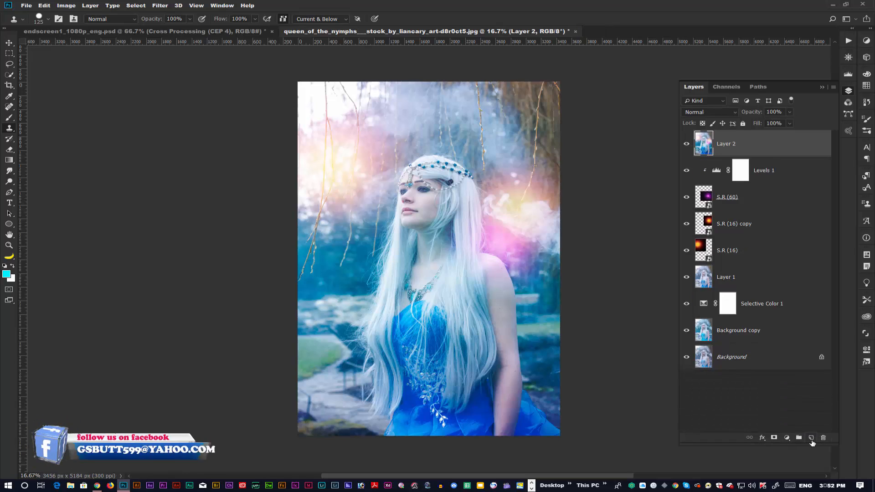
left_click(786, 438)
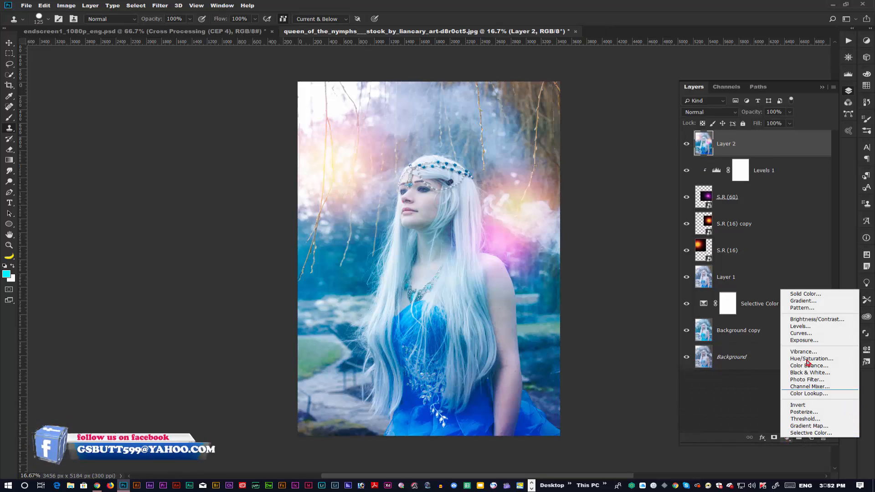
left_click(802, 302)
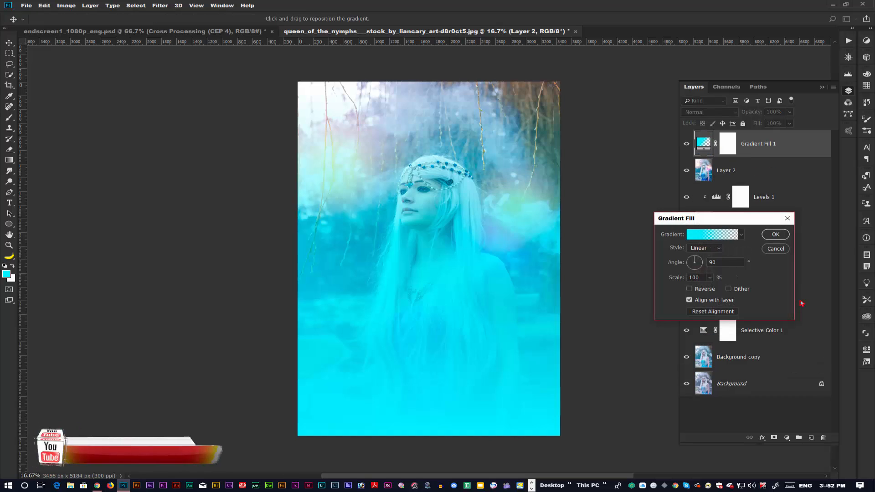
left_click(701, 235)
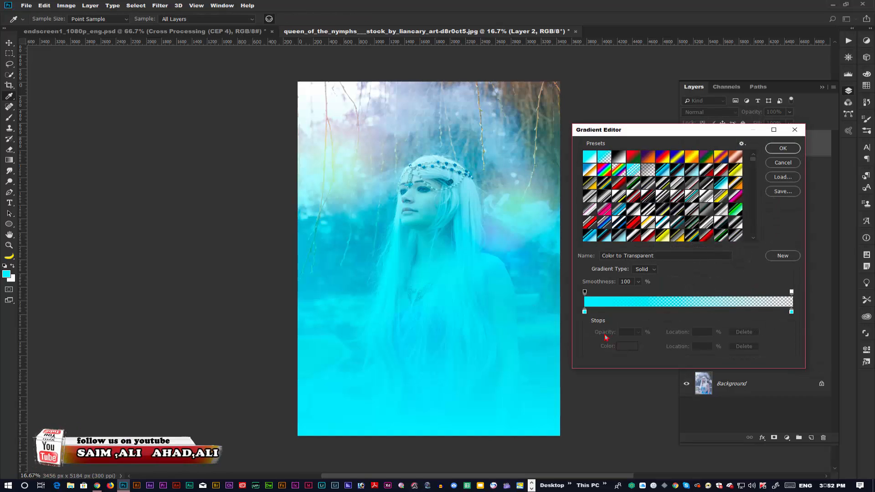
left_click(585, 311)
left_click(627, 346)
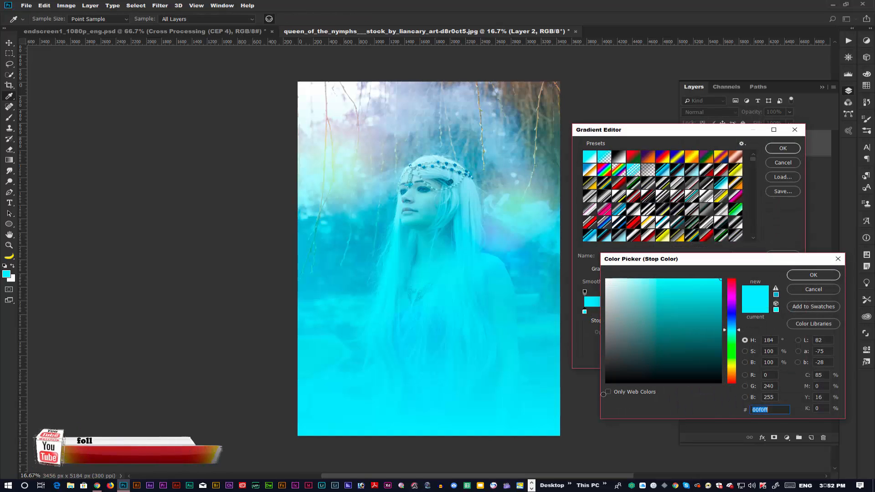
left_click_drag(611, 379, 602, 399)
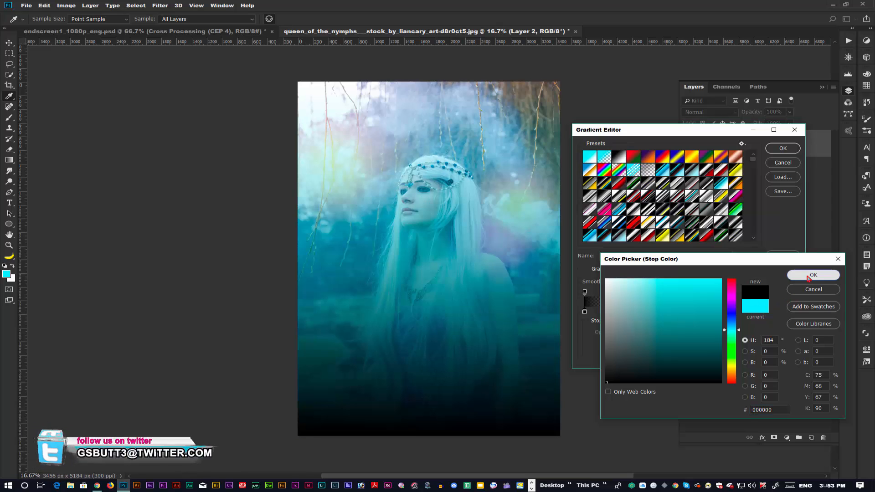
left_click(814, 275)
left_click(782, 149)
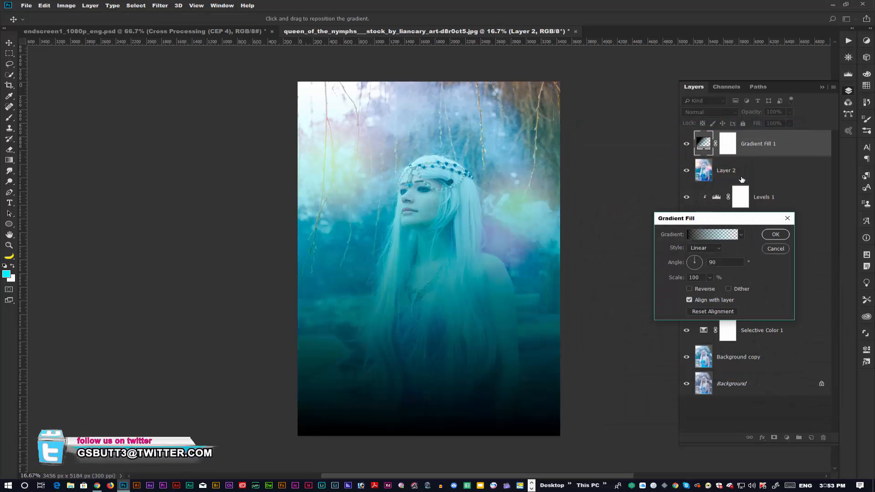
left_click(775, 234)
Set the new gradient fill layer to Overlay blending with 55% opacity and 28% fill.
left_click(708, 114)
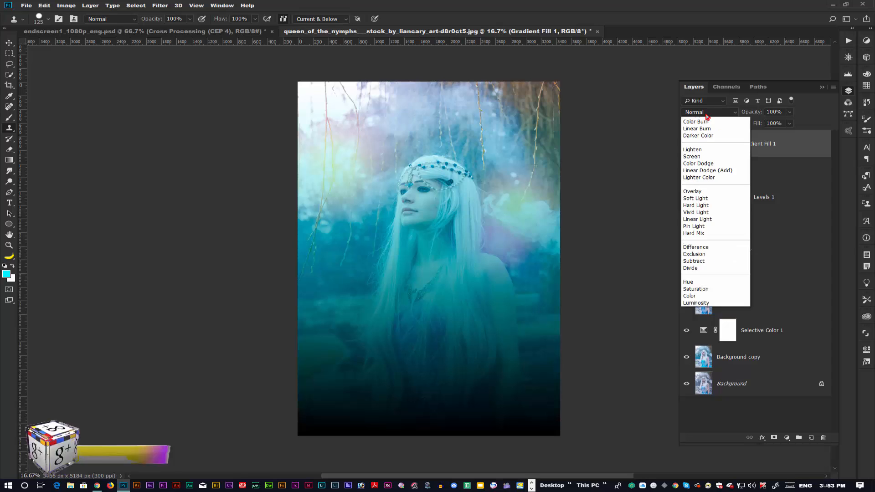
left_click(698, 225)
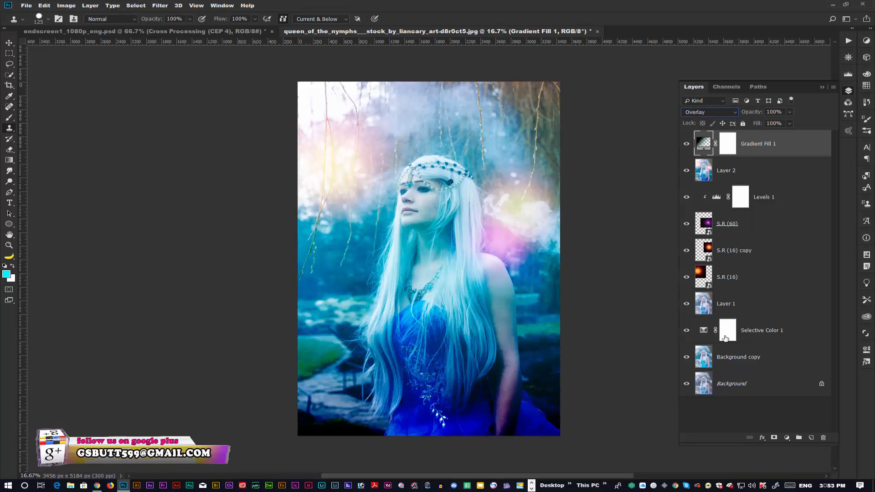
mouse_move(758, 113)
left_mouse_down()
mouse_move(741, 113)
mouse_move(753, 125)
mouse_move(754, 113)
mouse_move(748, 124)
left_mouse_up()
left_click(763, 151)
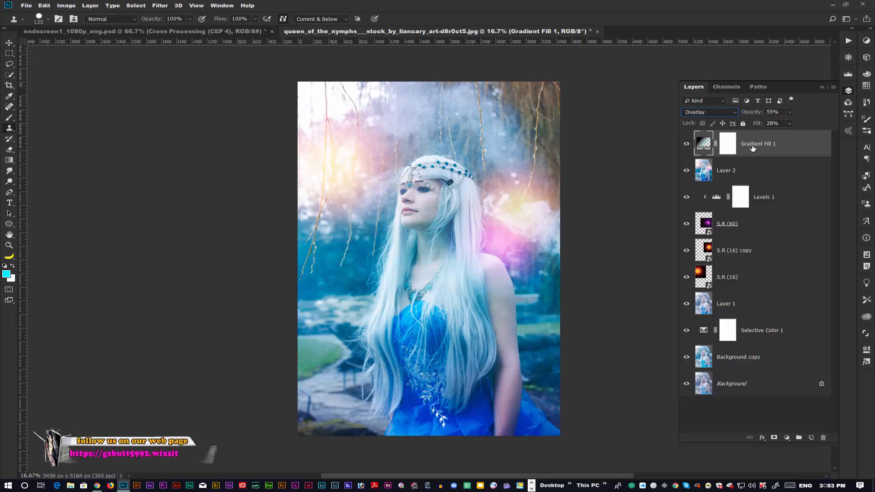
Stamp all visible layers into a new layer and sharpen it with Unsharp Mask at 56% amount and 4.1 pixels radius.
key("ctrl+shift+alt+e")
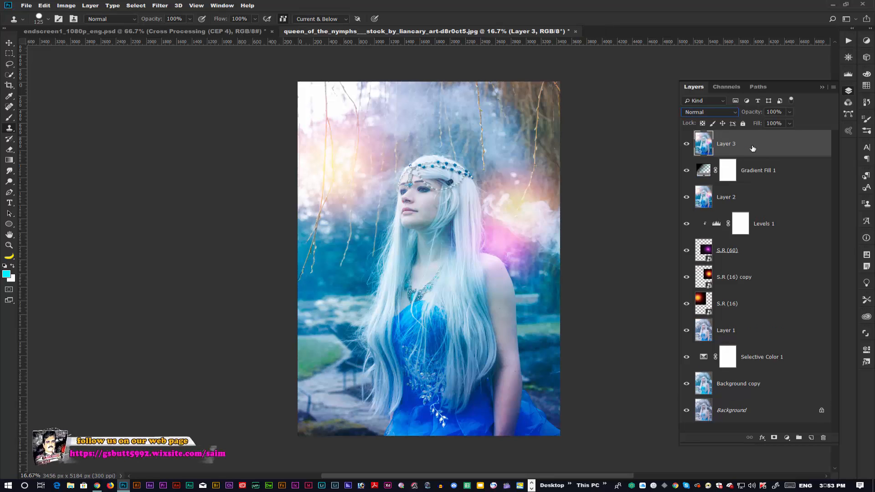
left_click(164, 6)
mouse_move(214, 162)
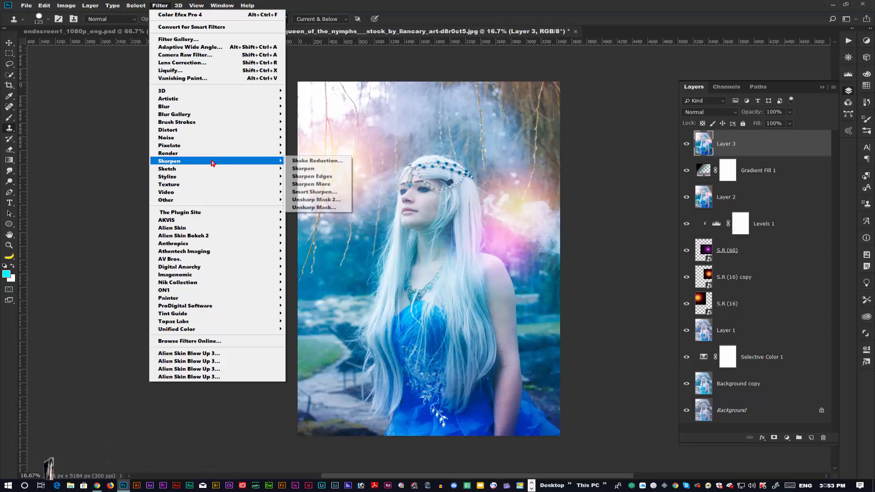
left_click(312, 209)
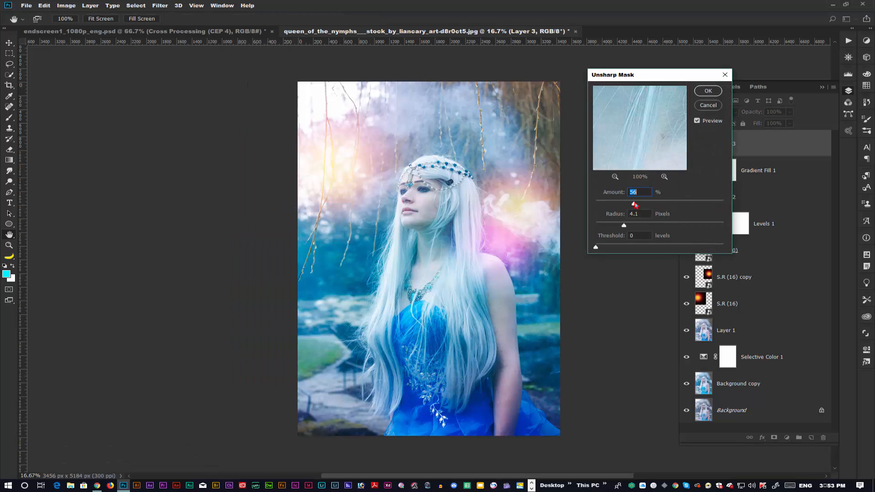
left_click(708, 91)
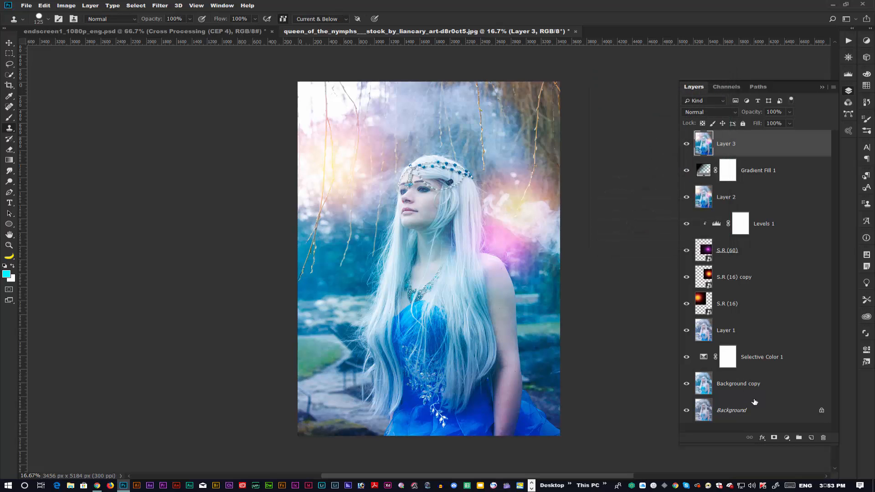
Apply the Color Efex Pro 4 Cross Processing filter at 81% strength to the sharpened merged layer.
left_click(161, 5)
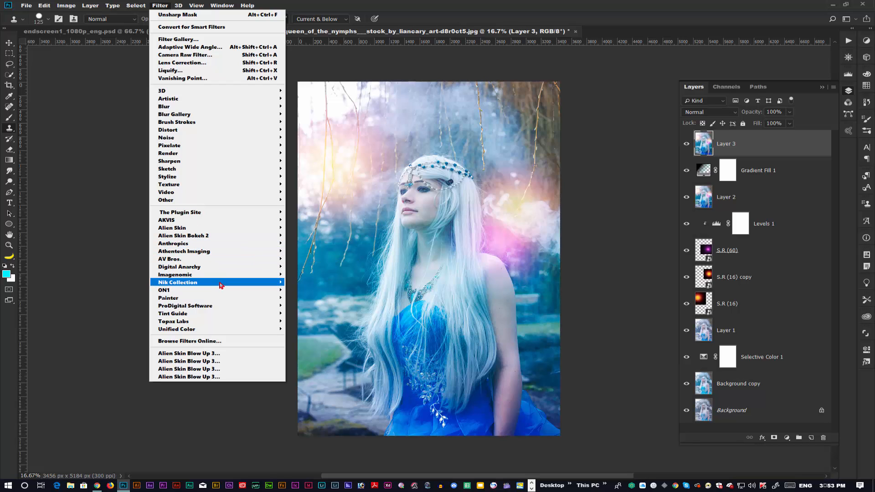
mouse_move(272, 285)
left_click(298, 290)
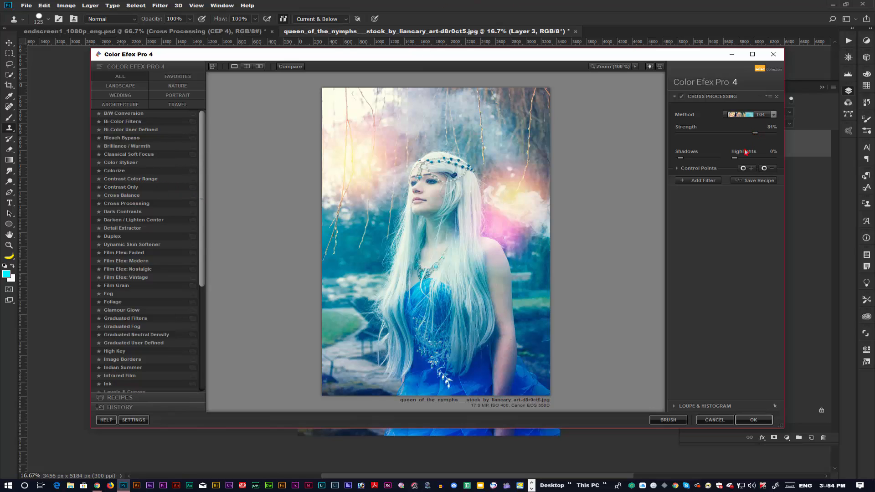
left_click(753, 420)
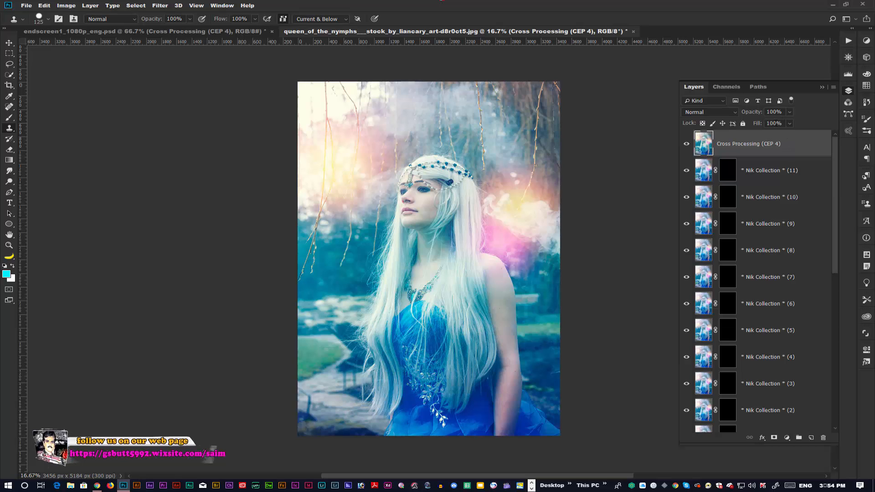
Set the Cross Processing layer's opacity to 98%.
left_click_drag(776, 112, 768, 114)
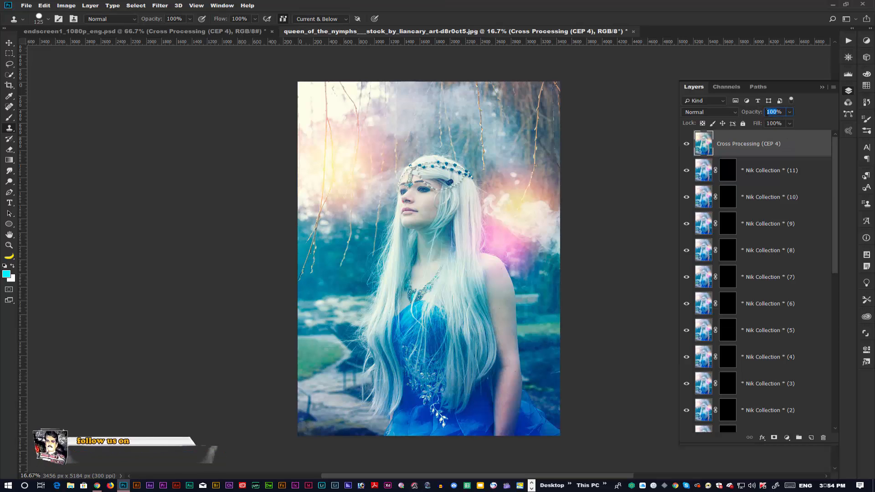
type("4")
key("Return")
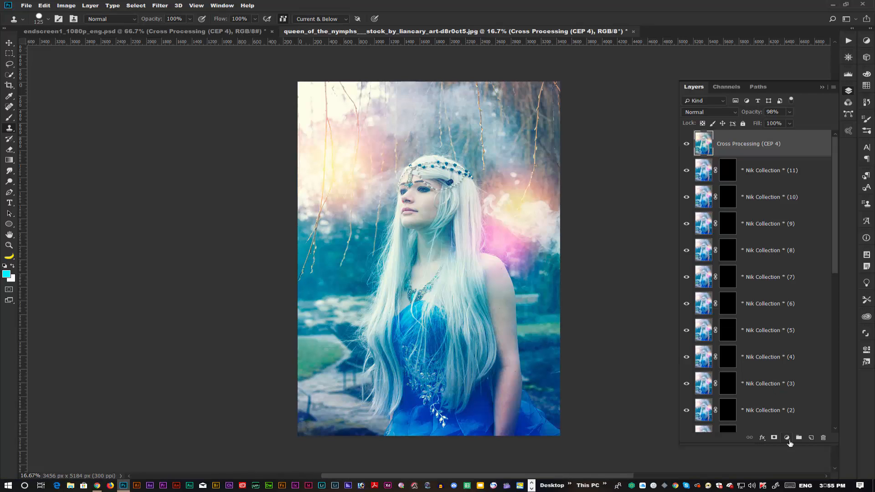
Add a Vibrance adjustment layer above the Cross Processing layer and set its vibrance to -14.
left_click(787, 438)
left_click(798, 356)
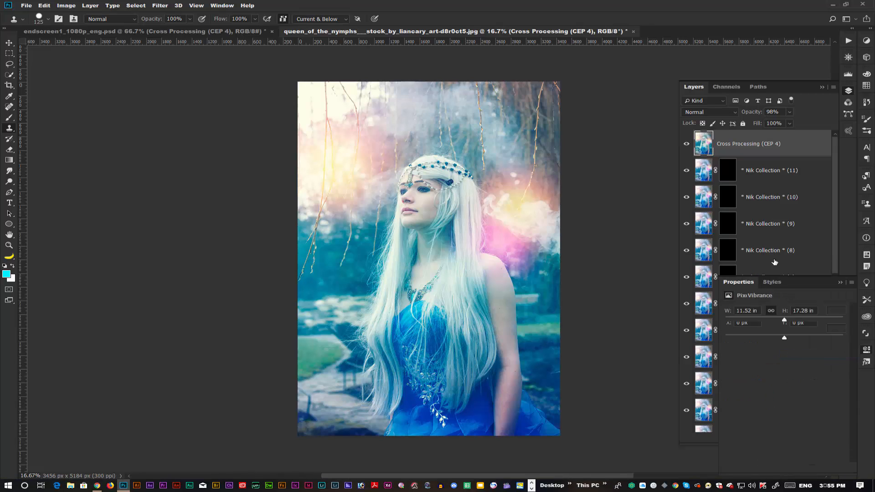
left_click_drag(784, 321, 775, 321)
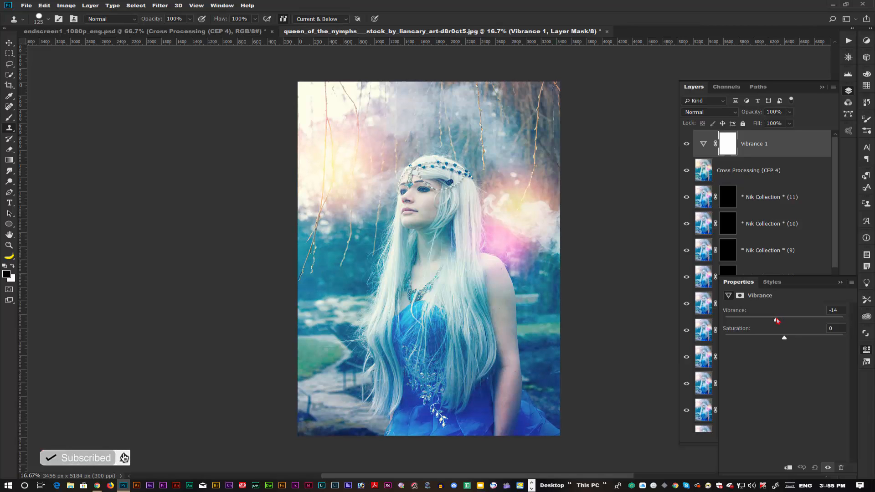
Stamp all visible layers into a new merged layer above the Vibrance adjustment.
left_click(840, 282)
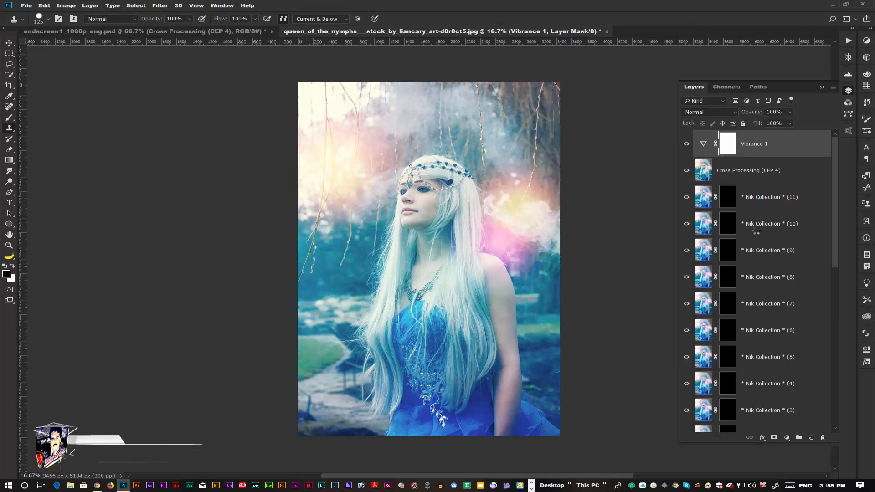
key("ctrl+shift+alt+e")
Add a Brightness/Contrast adjustment layer with brightness -1 and stamp all visible layers into a new layer above it.
left_click(787, 438)
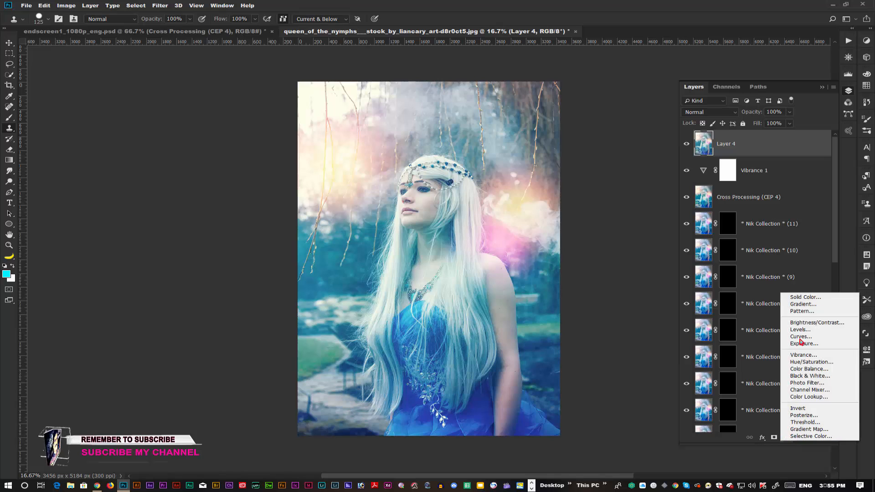
left_click(807, 323)
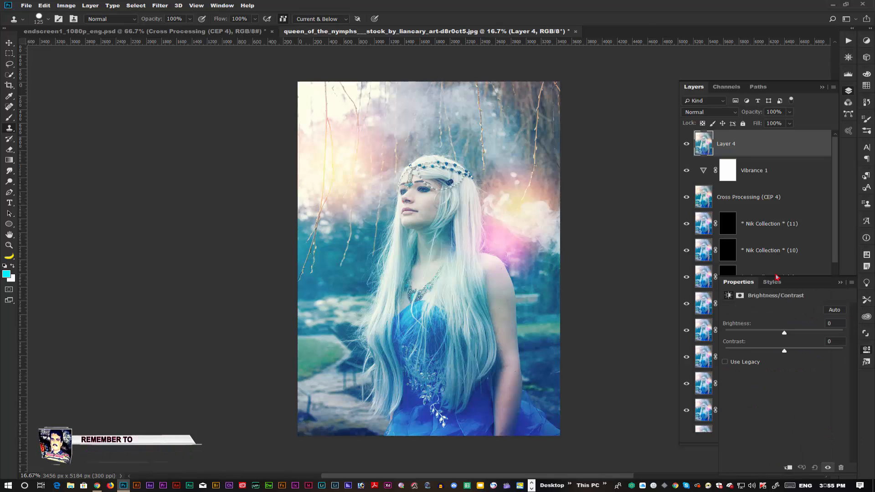
left_click_drag(784, 335, 785, 335)
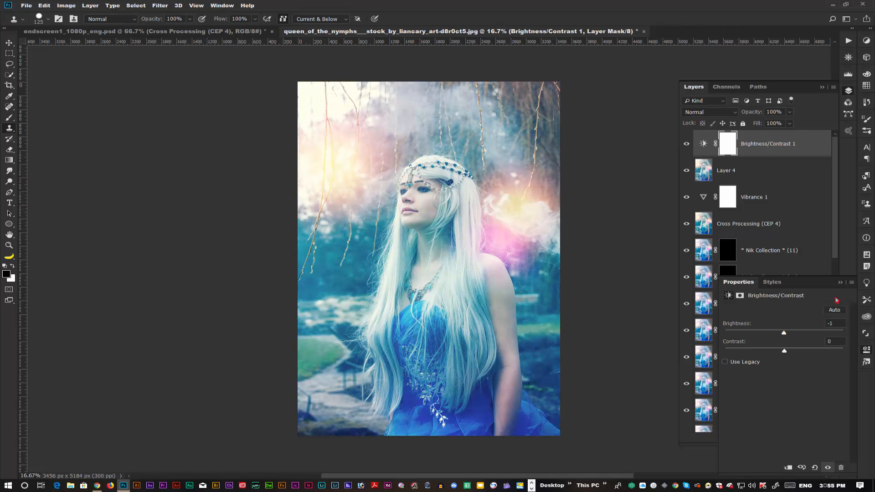
left_click(840, 283)
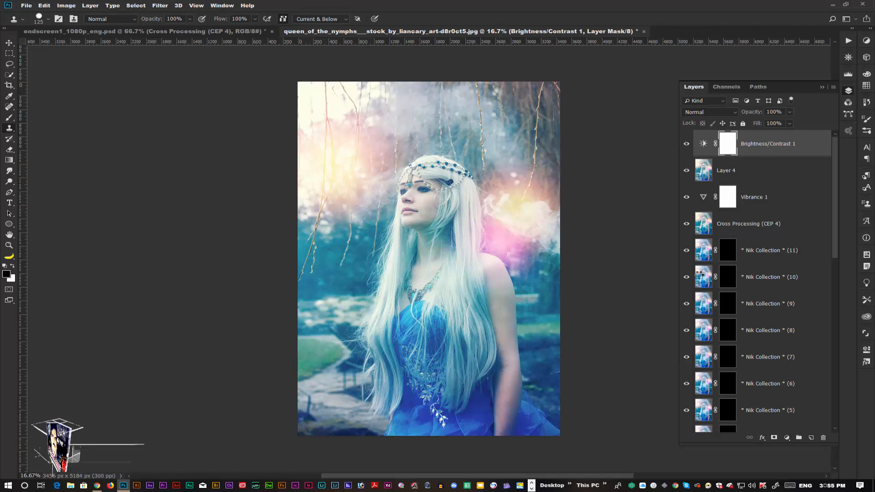
key("ctrl+shift+alt+e")
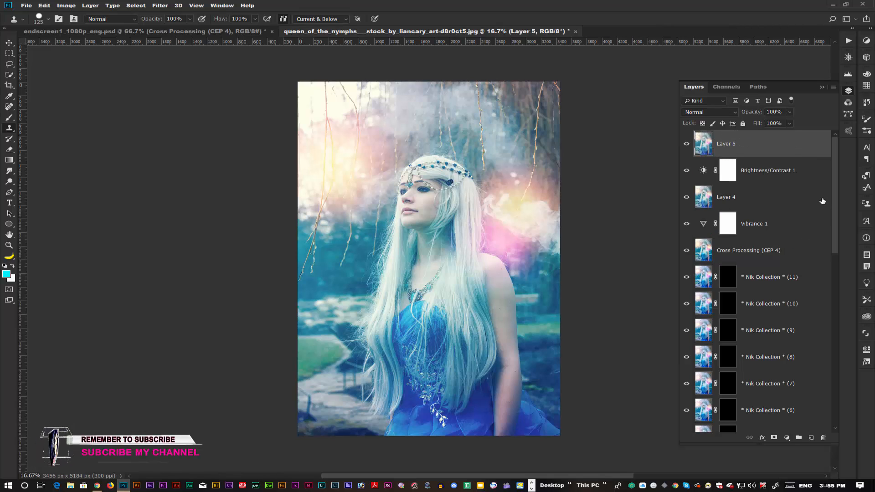
Compare the graded portrait with the original by toggling the visibility of all layers except Background.
left_click_drag(830, 193, 831, 404)
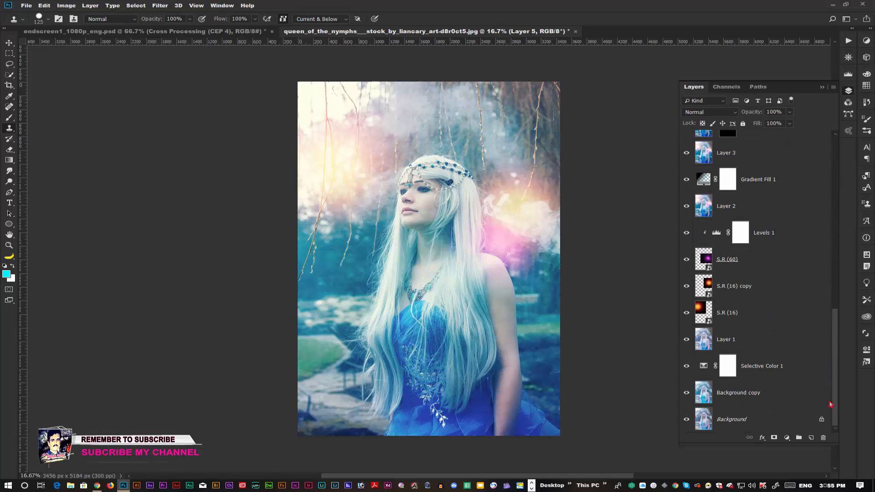
left_click(687, 419, "alt")
left_click(687, 422, "alt")
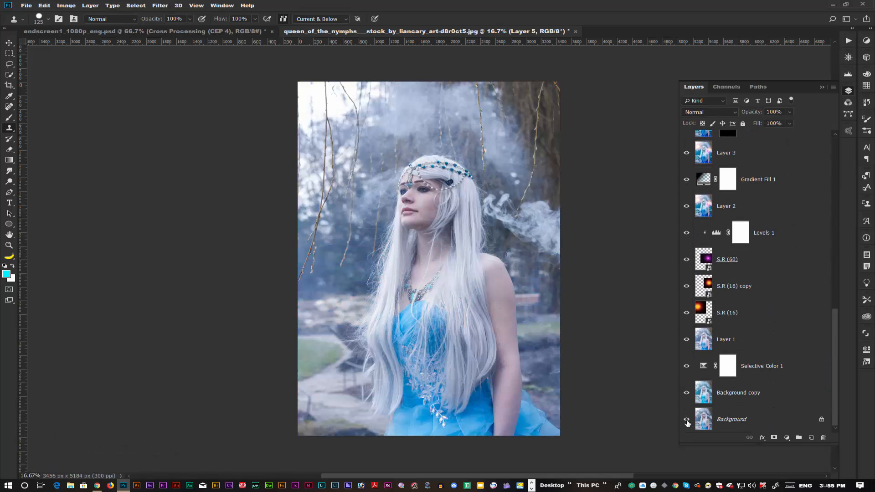
left_click(687, 423, "alt")
left_click(687, 423, "alt")
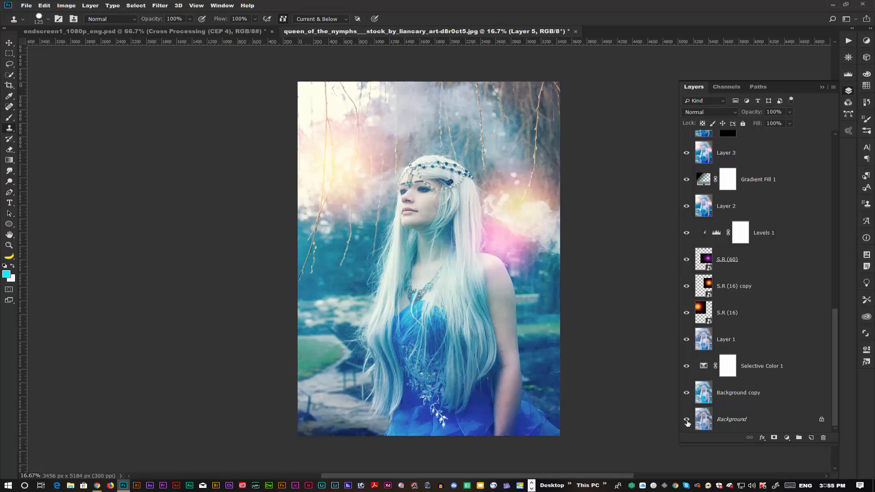
left_click_drag(837, 340, 836, 161)
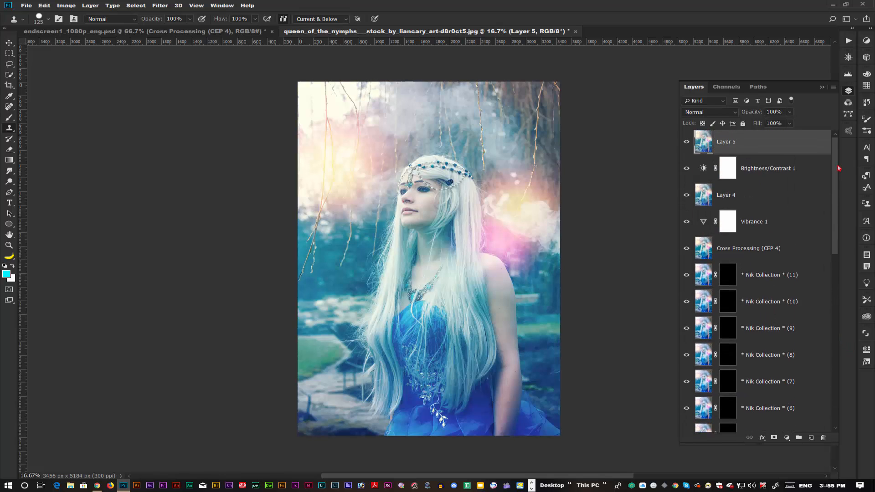